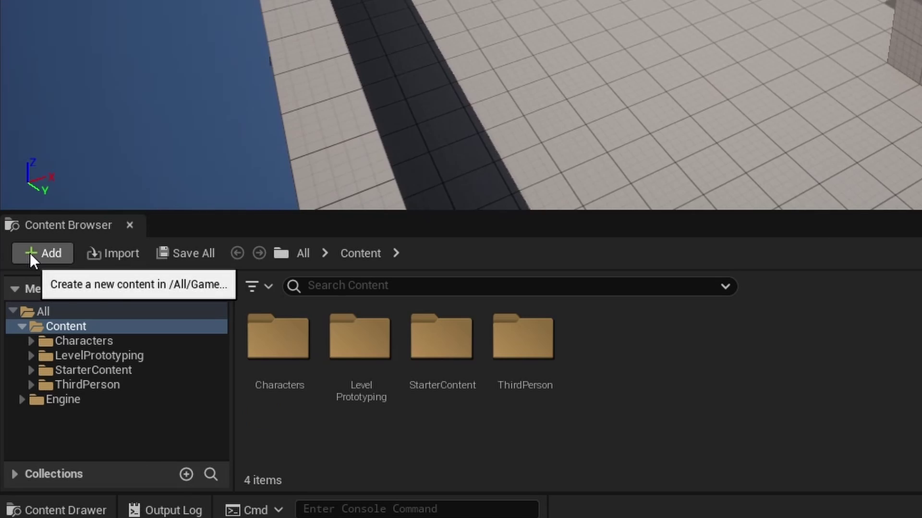
- Open Quixel Bridge and add the Steven character from My MetaHumans to the project
left_click(30, 253)
left_click(42, 180)
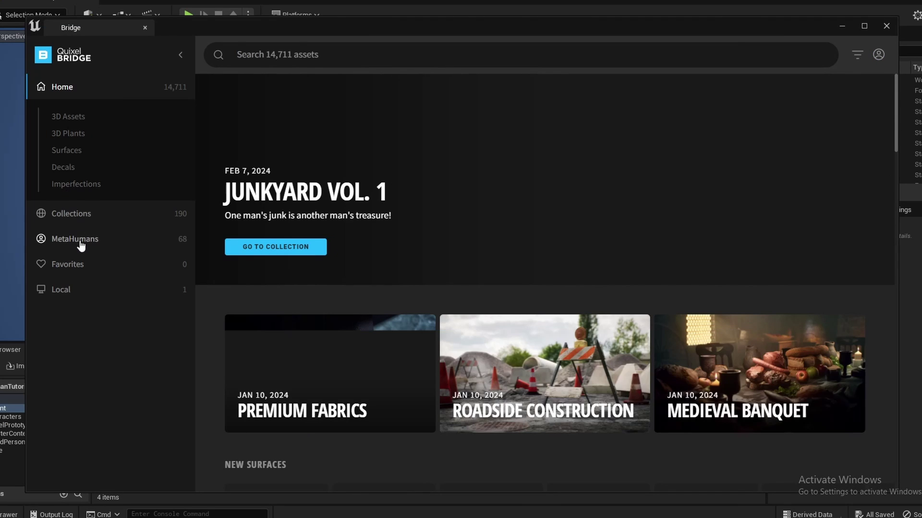
left_click(81, 240)
scroll(525, 212, "down", 6)
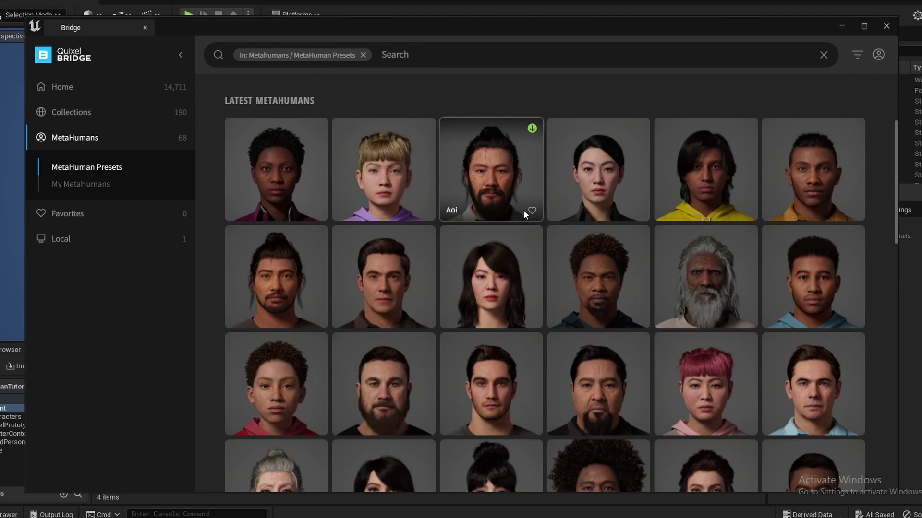
scroll(593, 349, "down", 2)
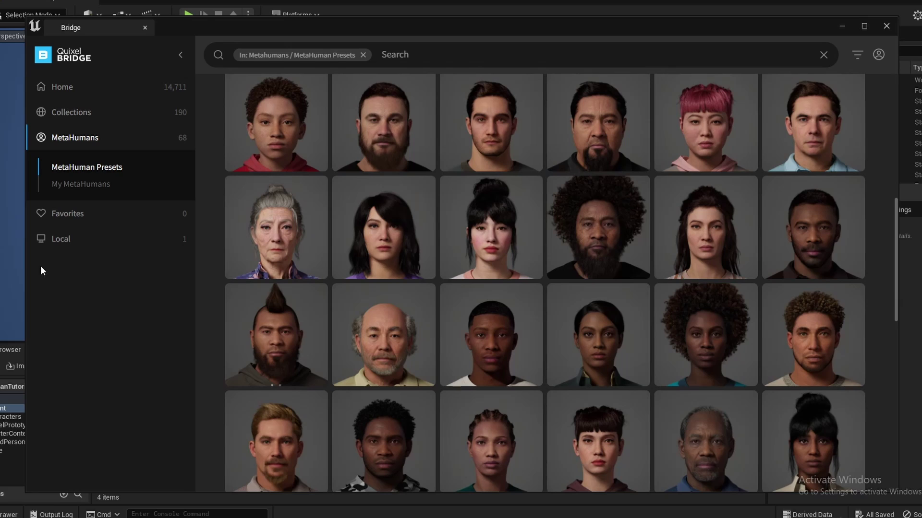
left_click(81, 186)
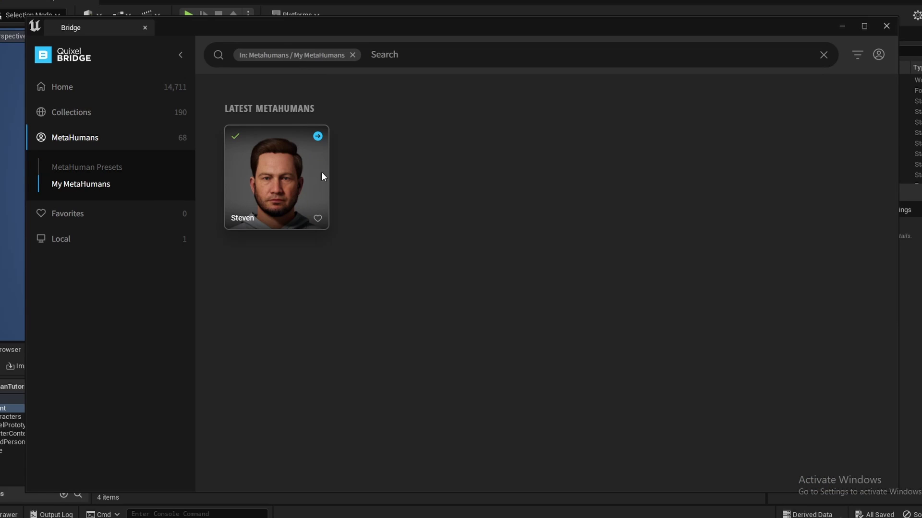
left_click(321, 140)
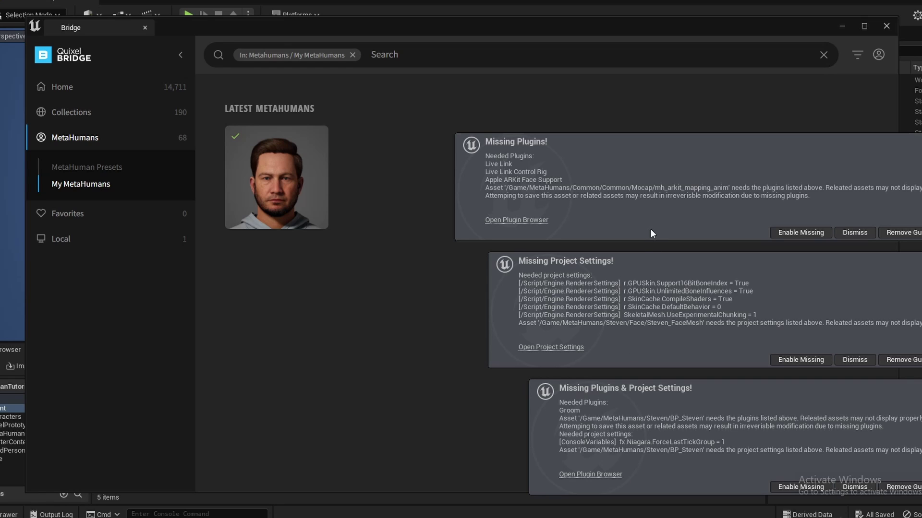
- Enable all missing plugins and project settings required by the MetaHuman, and restart the editor to apply them
left_click(798, 233)
left_click(794, 361)
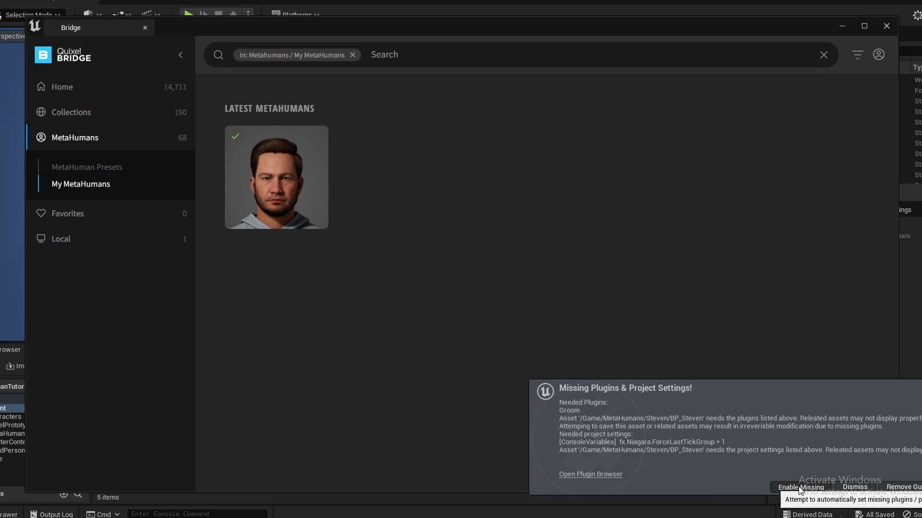
left_click(799, 487)
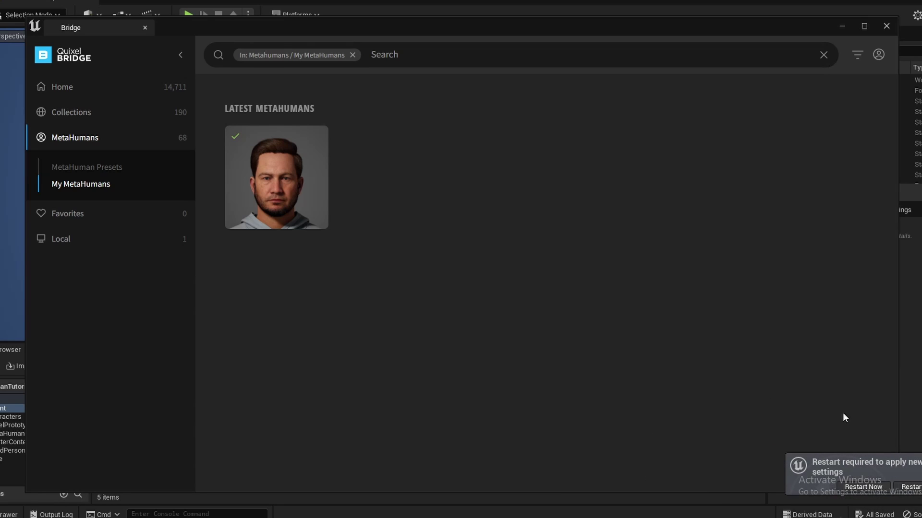
left_click(850, 489)
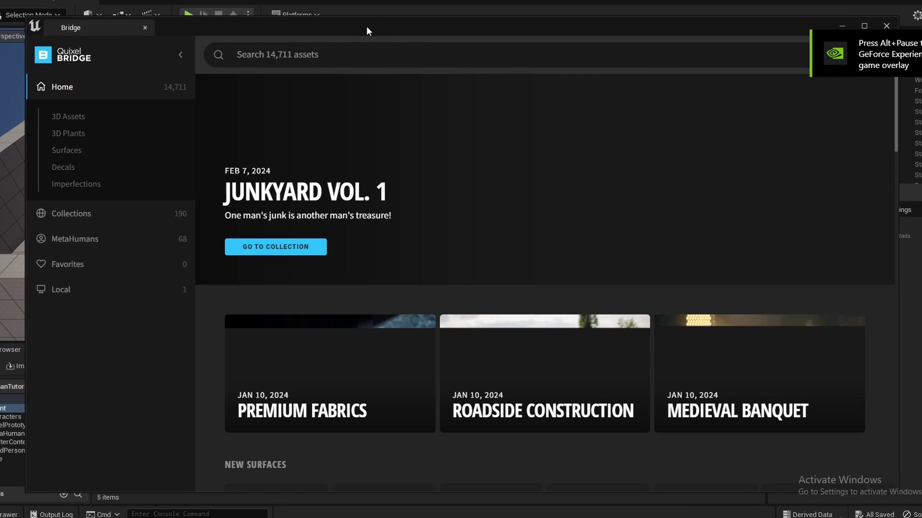
- Move the Quixel Bridge window into reach and close it
left_click_drag(366, 29, 314, 51)
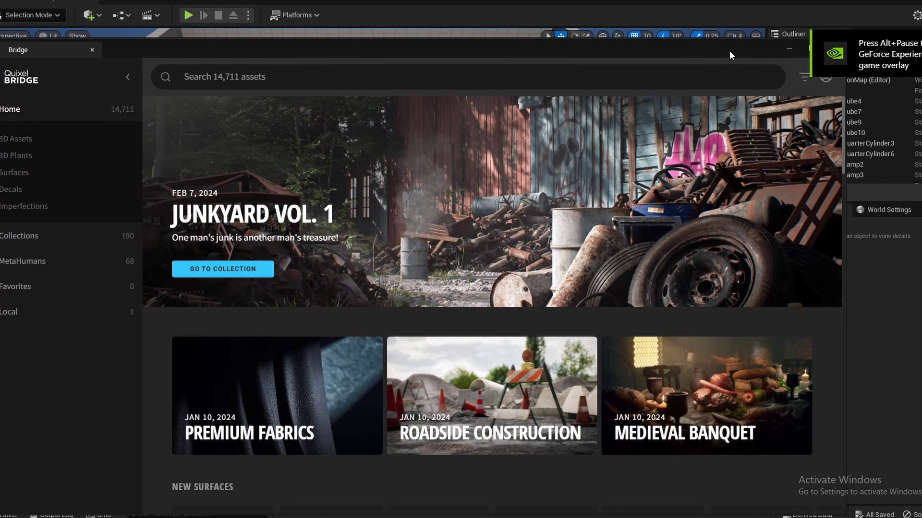
left_click_drag(730, 50, 741, 122)
left_click(846, 120)
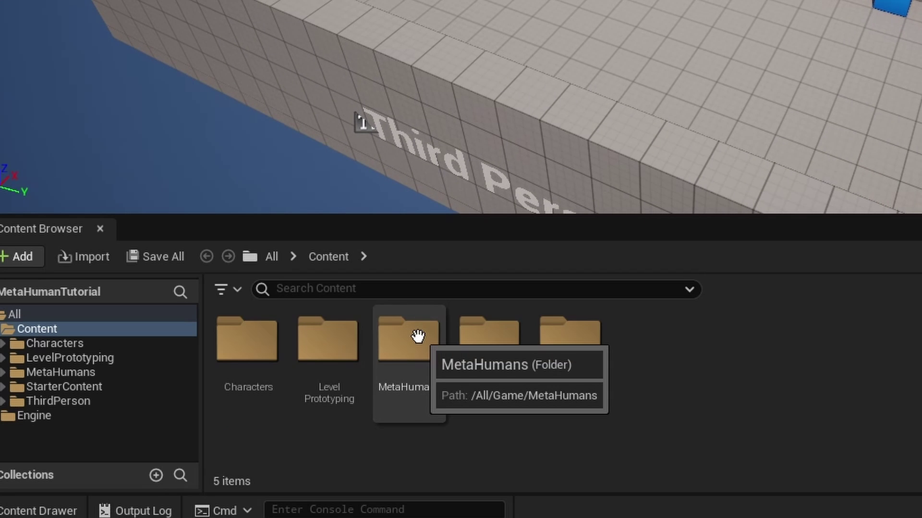
- Open the BP_Steven blueprint from the Steven folder inside the MetaHumans content folder
right_click_drag(566, 163, 543, 166)
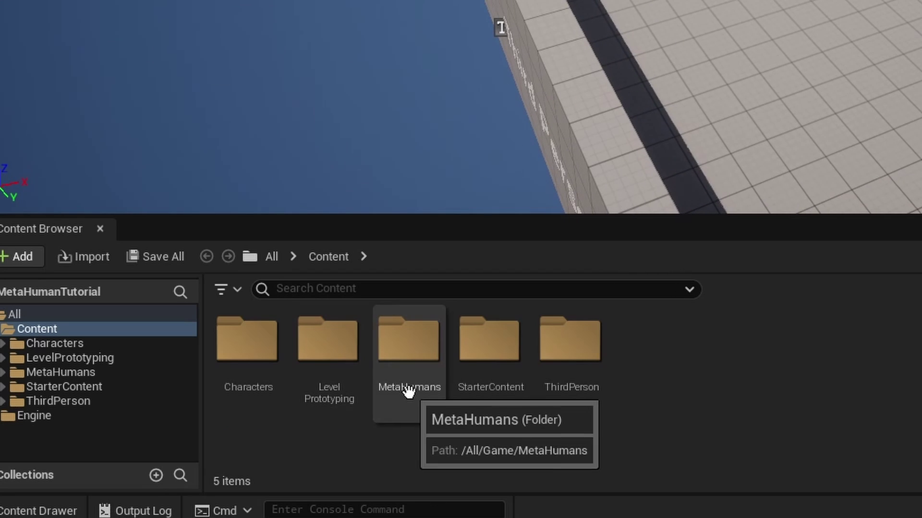
double_click(412, 368)
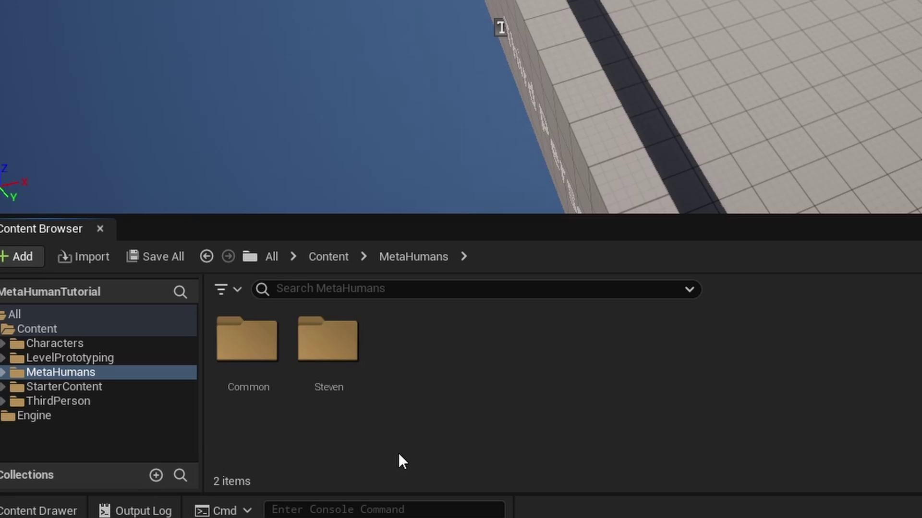
double_click(346, 380)
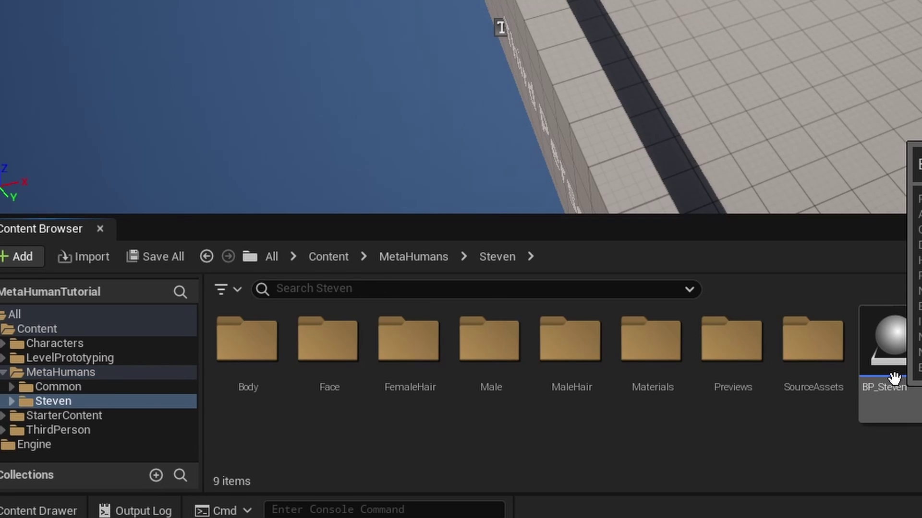
left_click(894, 378)
double_click(894, 379)
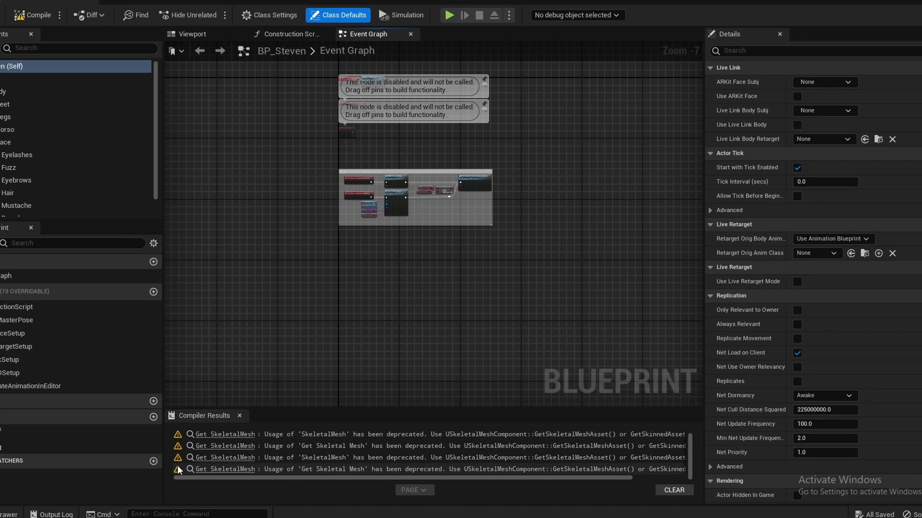
- Go to the first deprecated SkeletalMesh warning and add a Get Skeletal Mesh Asset node from the Face reference in the Construction Script
left_click(226, 437)
right_click_drag(428, 284, 436, 335)
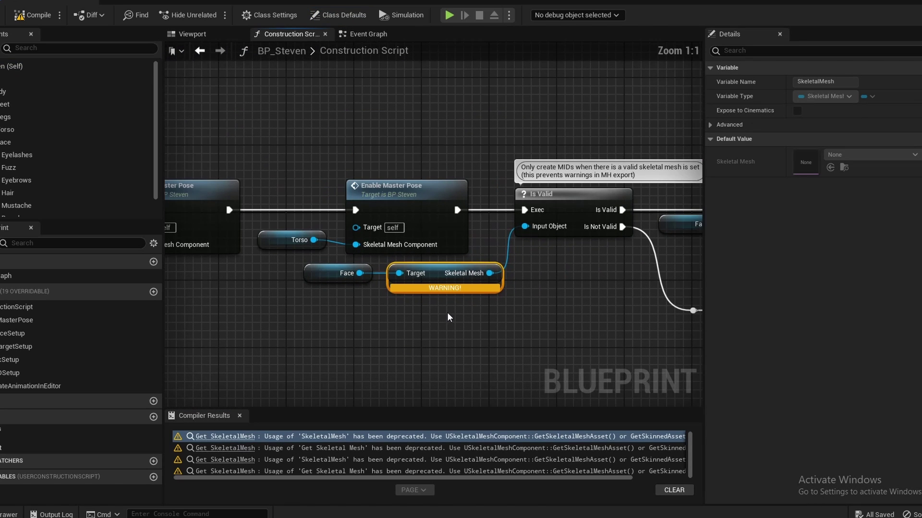
scroll(528, 439, "right", 3)
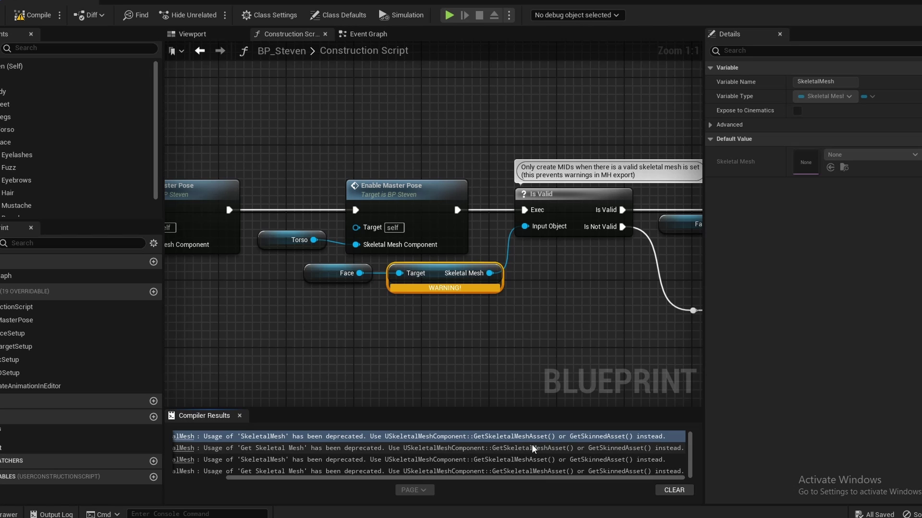
left_click(359, 313)
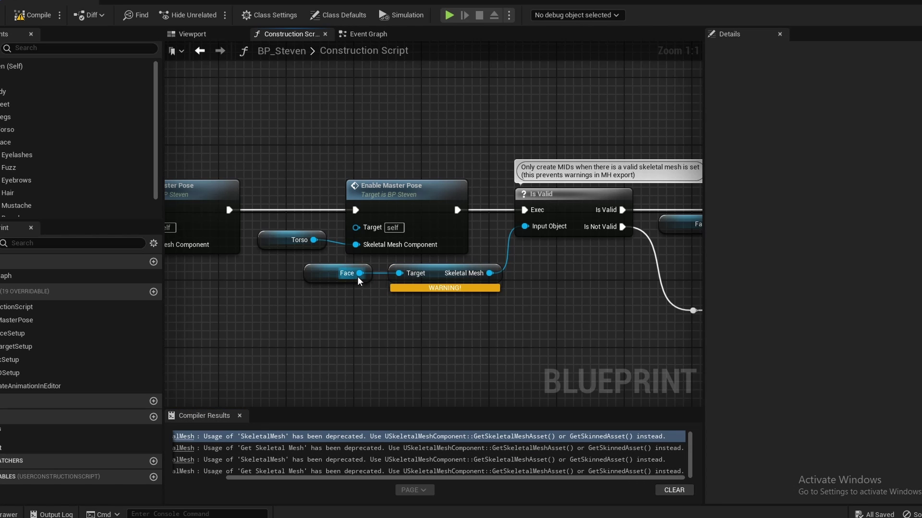
left_click_drag(359, 274, 388, 325)
type("get ")
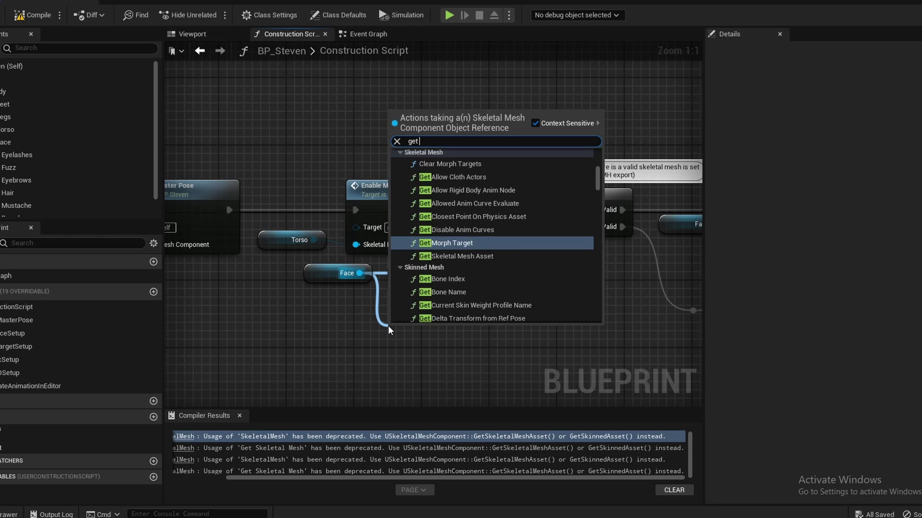
type("skelet")
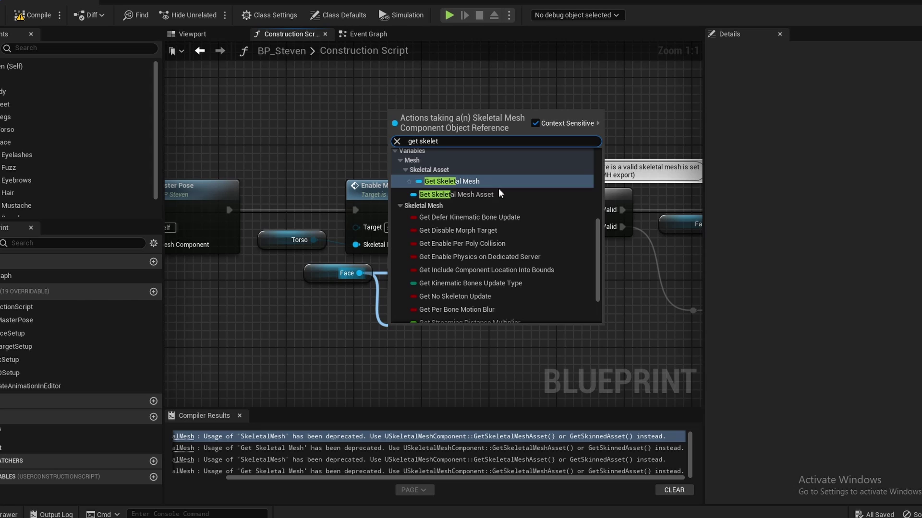
key("Return")
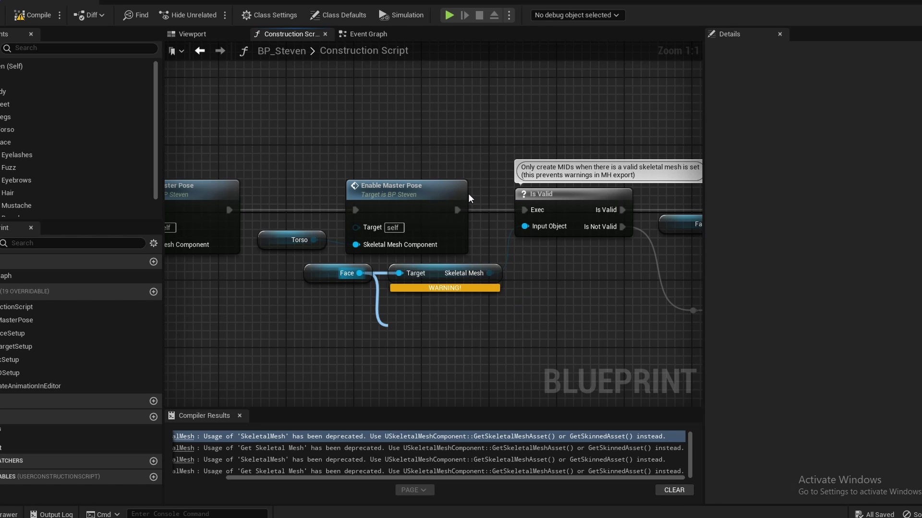
- Delete the deprecated Skeletal Mesh node and connect Skeletal Mesh Asset to Is Valid's Input Object, placing it in the freed spot
left_click(439, 271)
key("Delete")
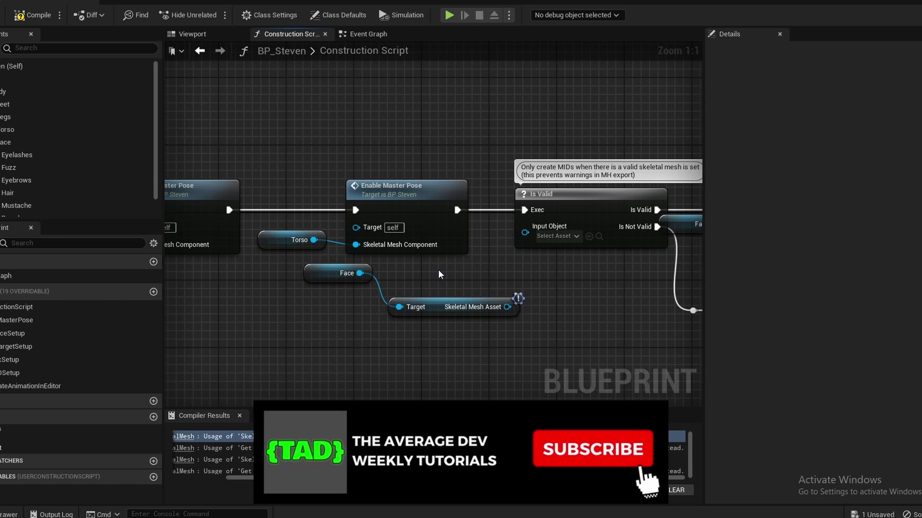
left_click_drag(507, 307, 525, 232)
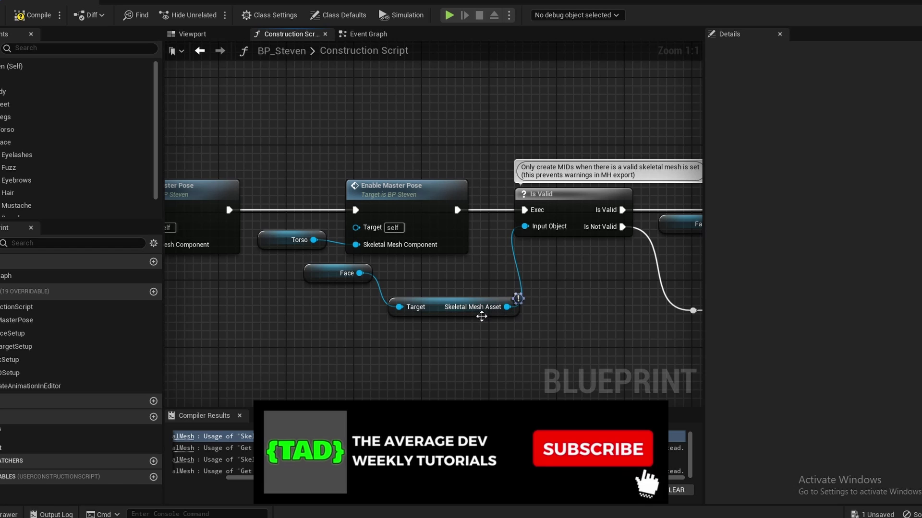
left_click_drag(439, 312, 437, 278)
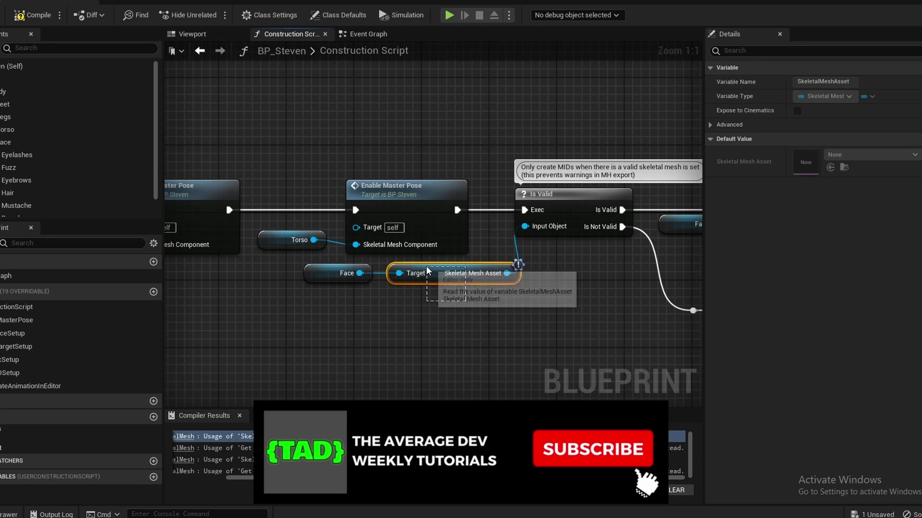
- Go to the SkeletalMesh warning in the Enable Master Pose function and delete the deprecated Skeletal Mesh node
left_click_drag(278, 478, 192, 479)
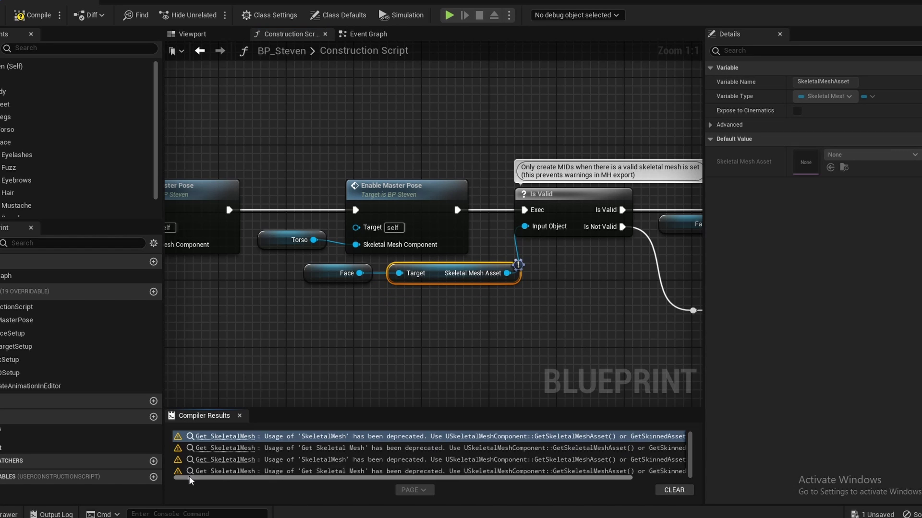
left_click(215, 450)
left_click(217, 459)
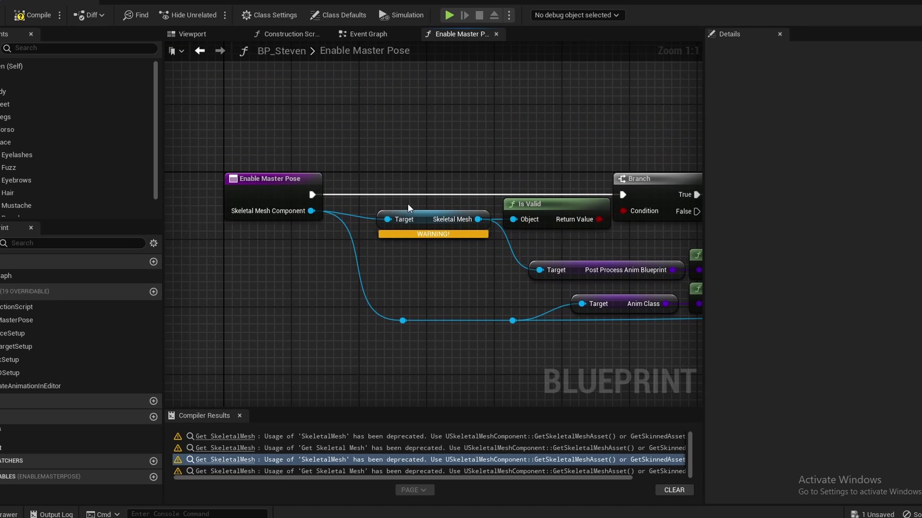
left_click(431, 231)
key("Delete")
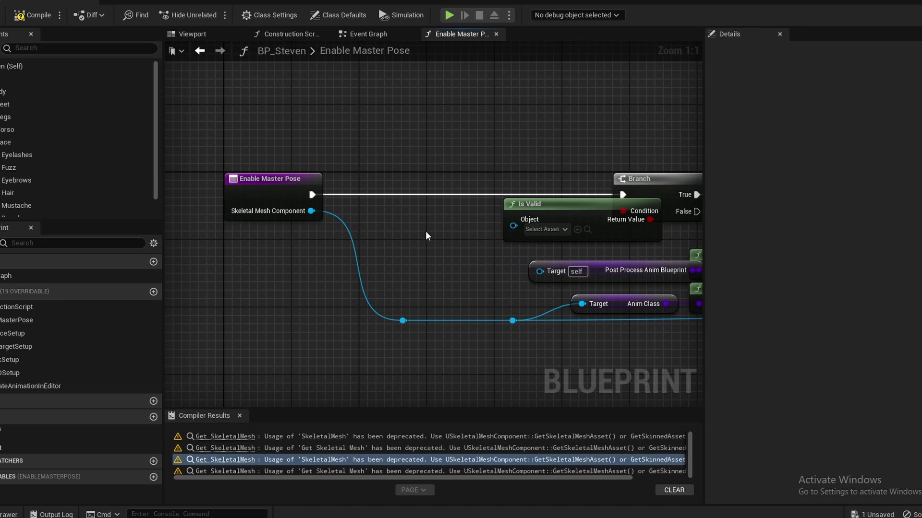
- Paste a Skeletal Mesh Asset getter, wire it from Skeletal Mesh Component to Is Valid and Post Process Anim Blueprint, and compile the blueprint
key("ctrl+v")
left_click_drag(484, 239, 403, 225)
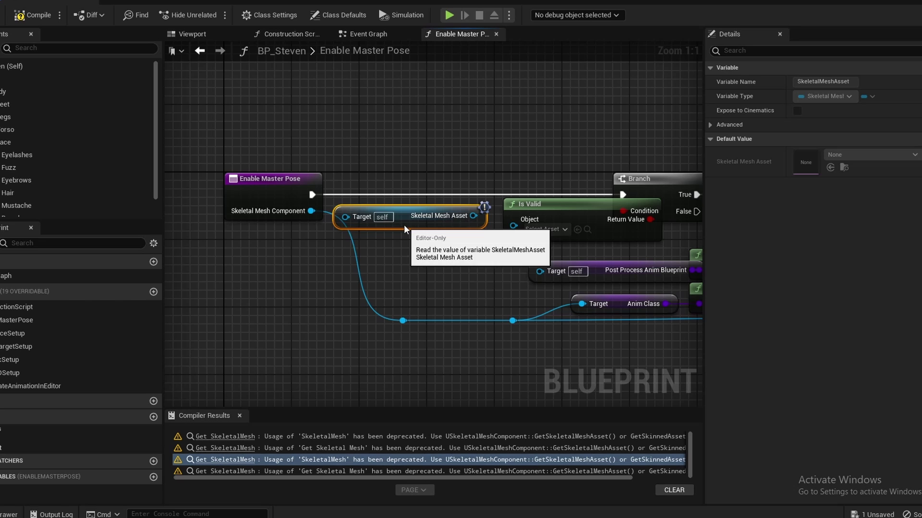
left_click_drag(311, 211, 345, 217)
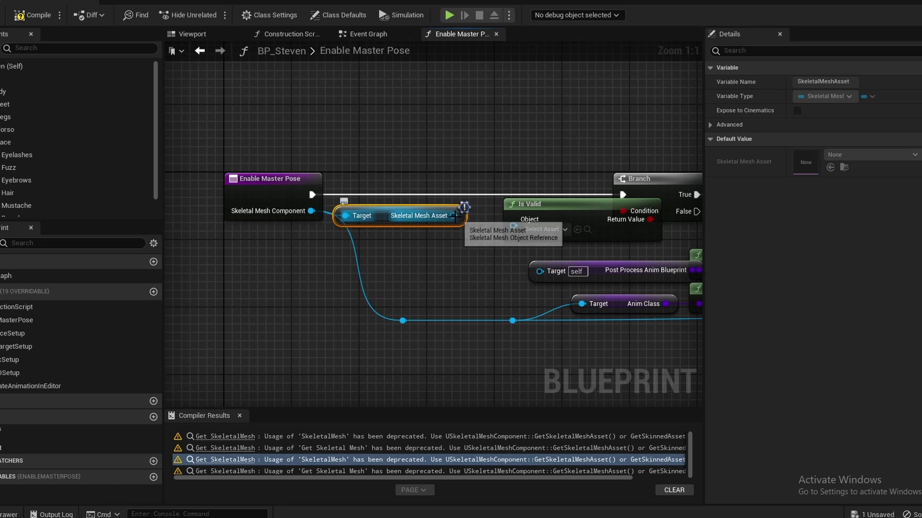
left_click_drag(454, 216, 513, 225)
left_click_drag(454, 216, 540, 272)
left_click_drag(392, 219, 409, 219)
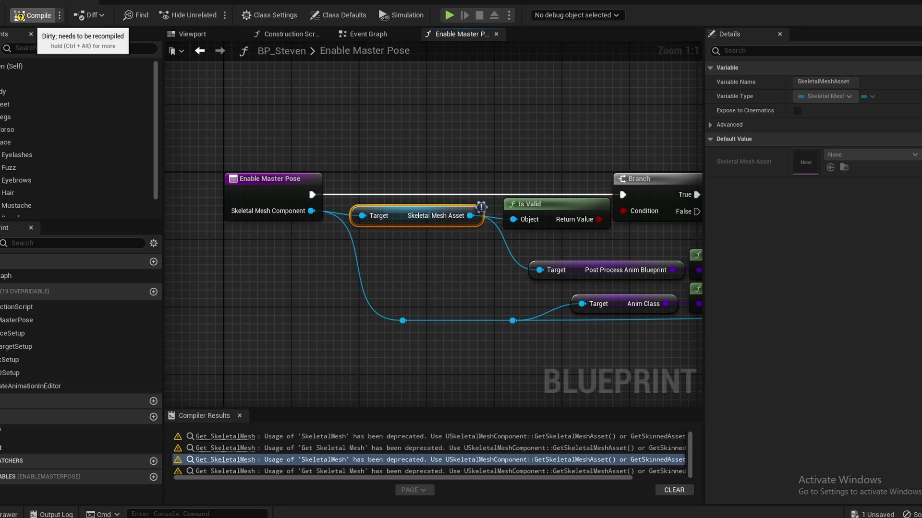
left_click(33, 15)
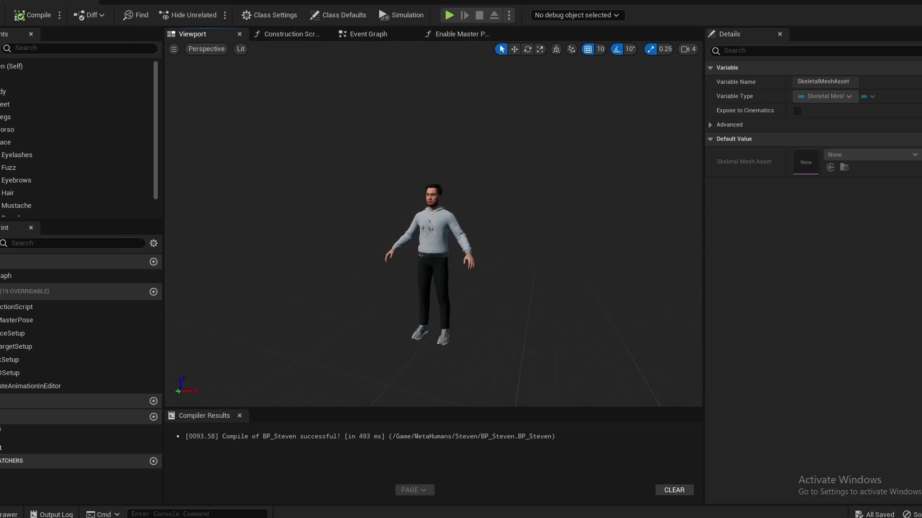
- Select the LODSync component and set its Forced LOD to 0
right_click_drag(433, 224, 479, 158)
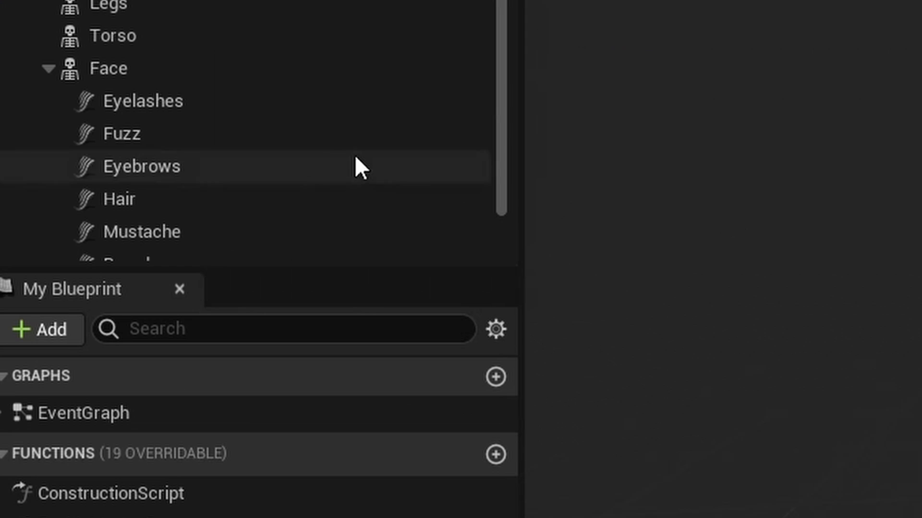
scroll(87, 175, "down", 2)
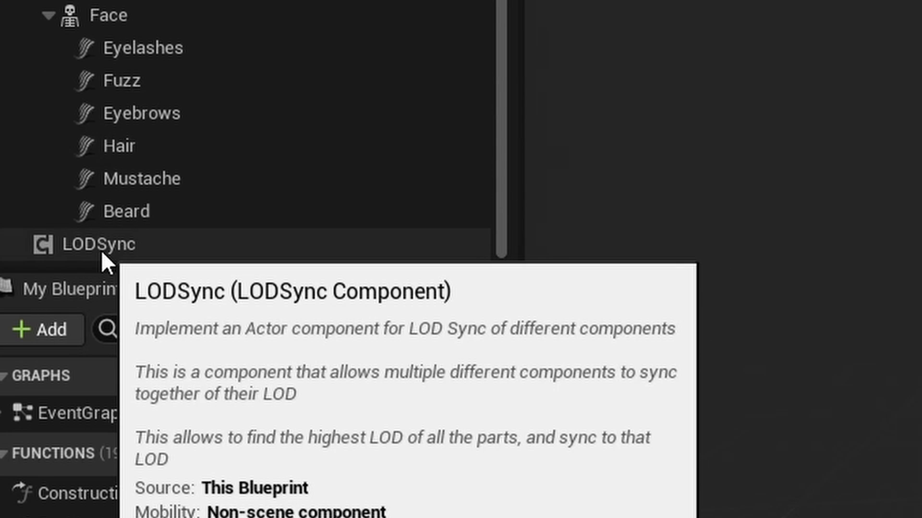
left_click(103, 248)
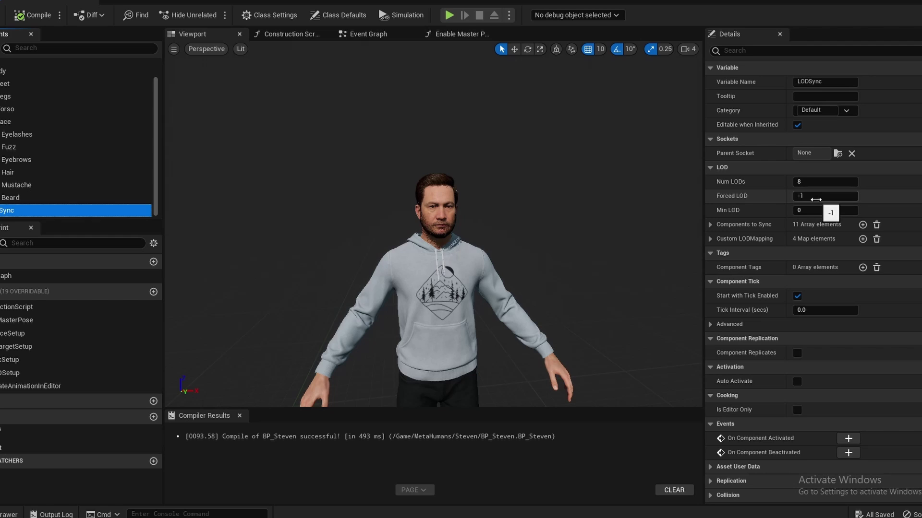
left_click(816, 199)
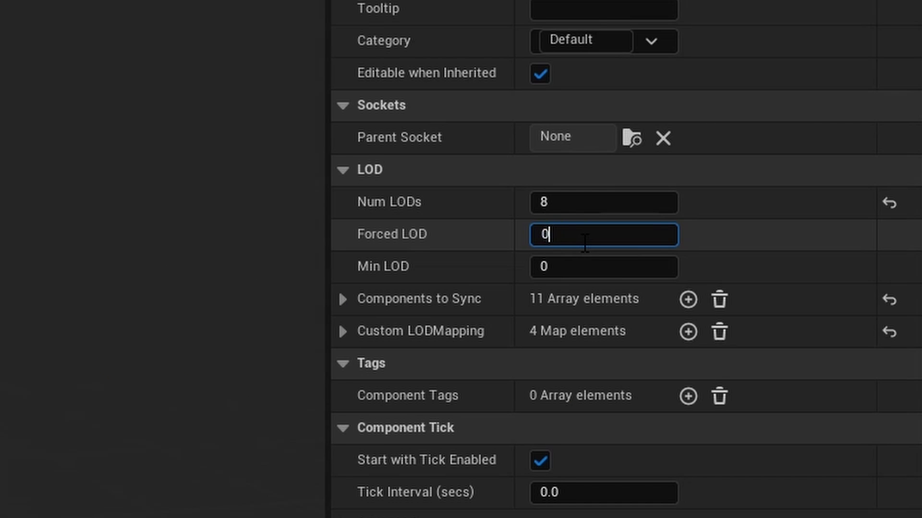
key("Return")
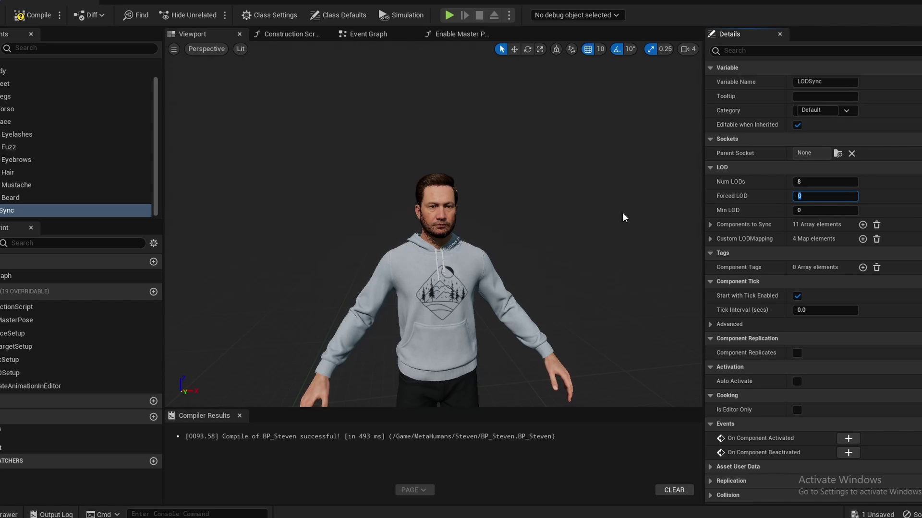
- Reparent the MetaHuman blueprint by setting its Parent Class to BP Third Person Character in the class settings
left_click_drag(622, 213, 432, 213)
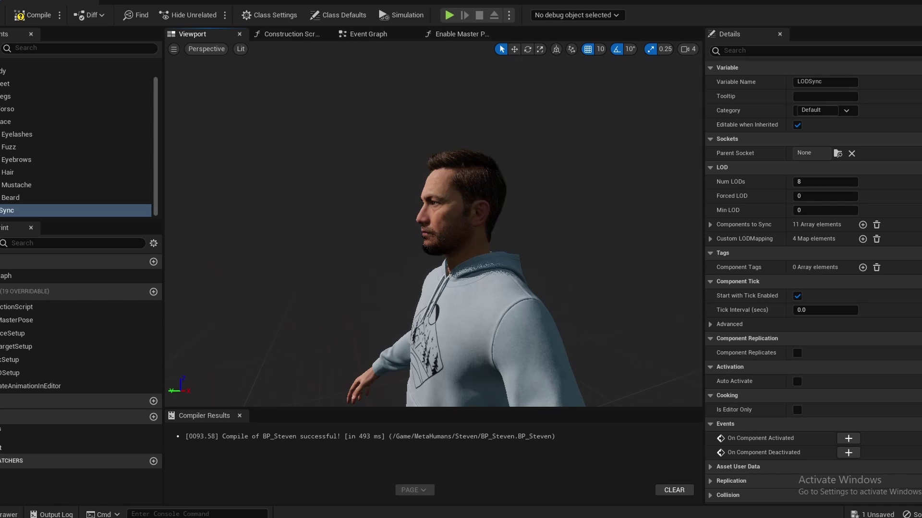
right_click_drag(432, 213, 567, 213)
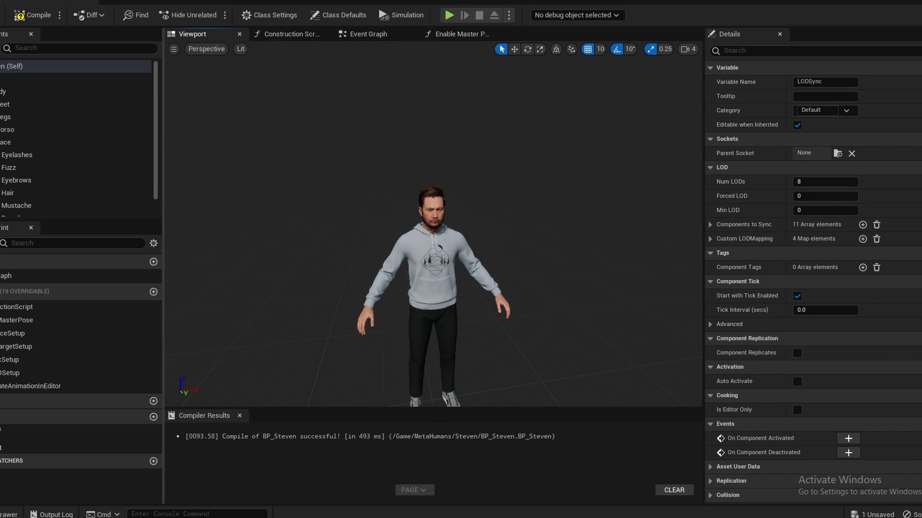
right_click_drag(432, 224, 408, 240)
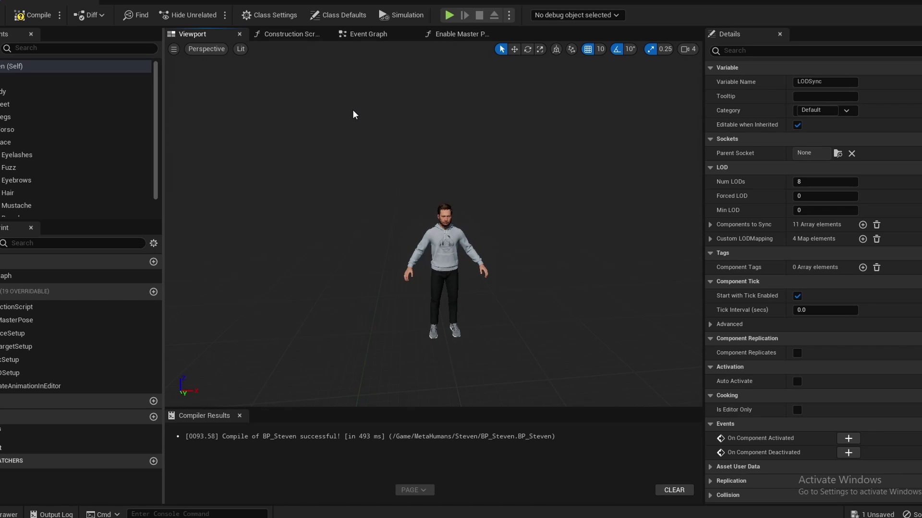
right_click_drag(352, 110, 352, 110)
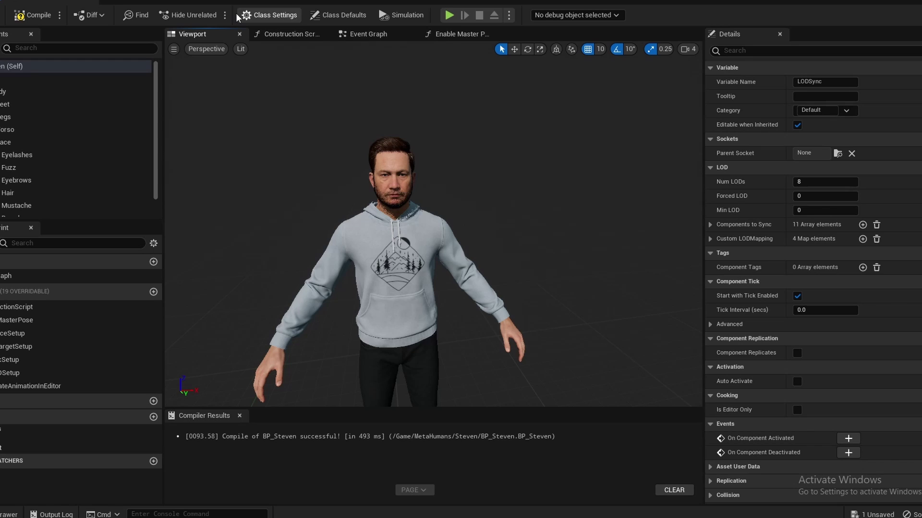
left_click(277, 16)
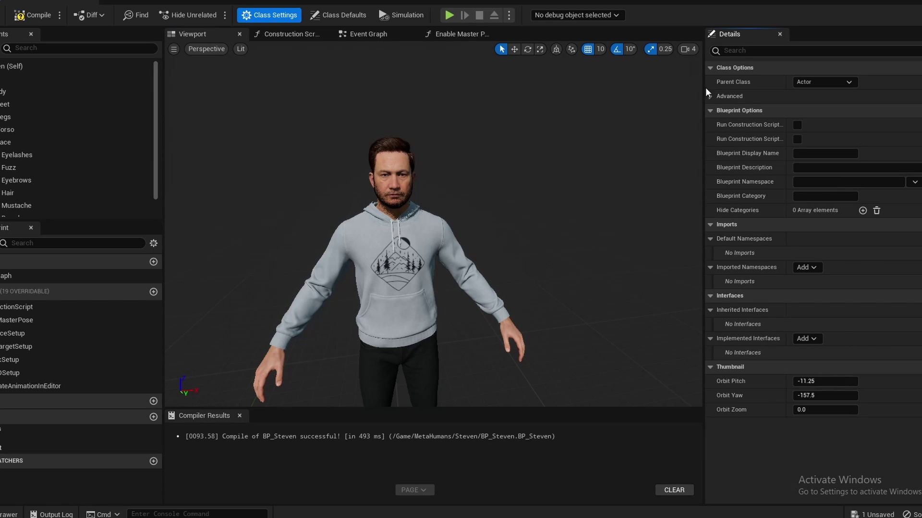
left_click(808, 85)
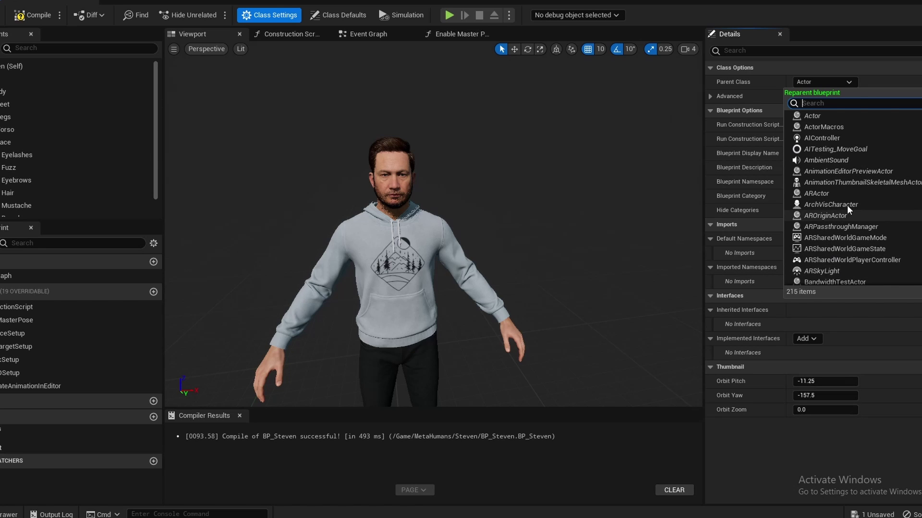
type("BP")
left_click(839, 150)
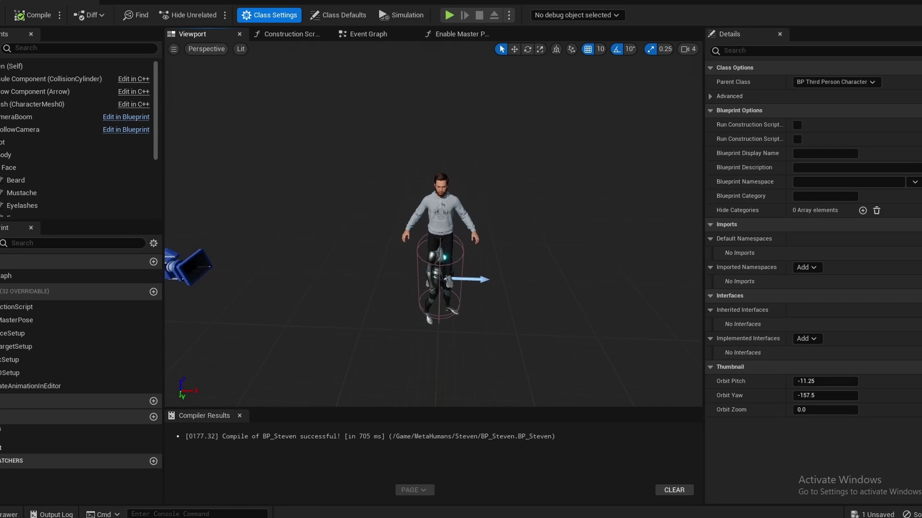
- Move the Body component with all its children out of Root and attach it to Mesh (CharacterMesh0)
right_click_drag(562, 266, 475, 218)
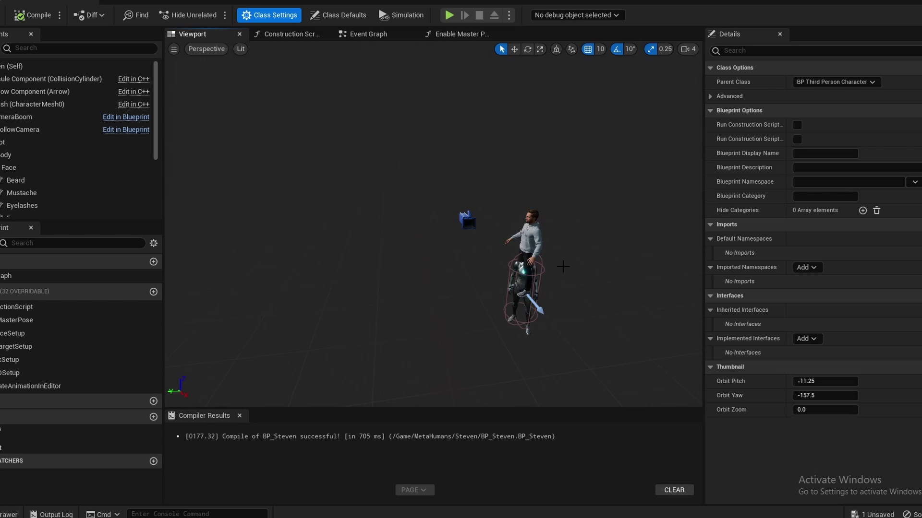
right_click_drag(570, 233, 692, 273)
right_click_drag(537, 226, 217, 177)
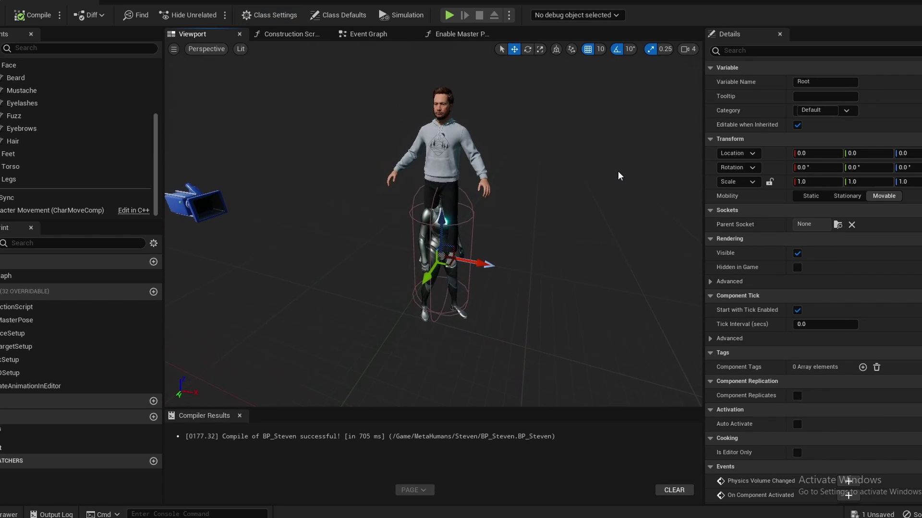
right_click_drag(617, 175, 480, 185)
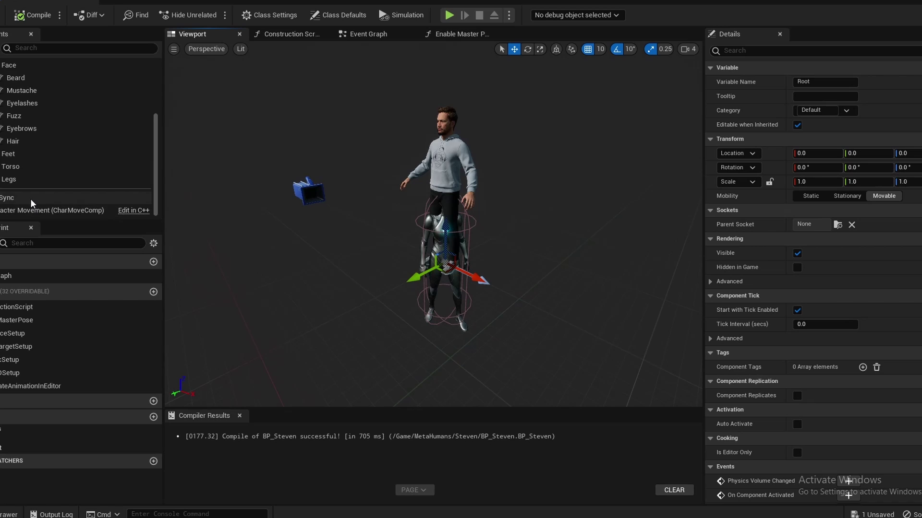
scroll(30, 199, "up", 4)
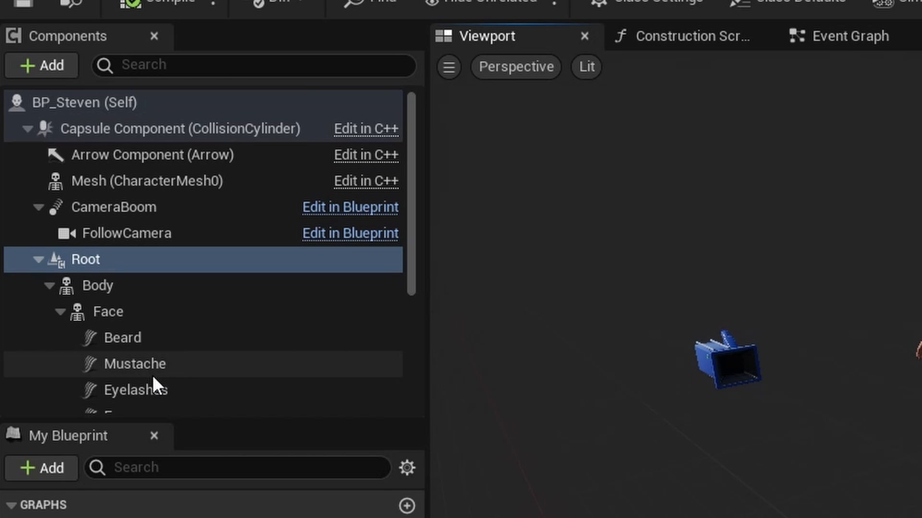
left_click(113, 287)
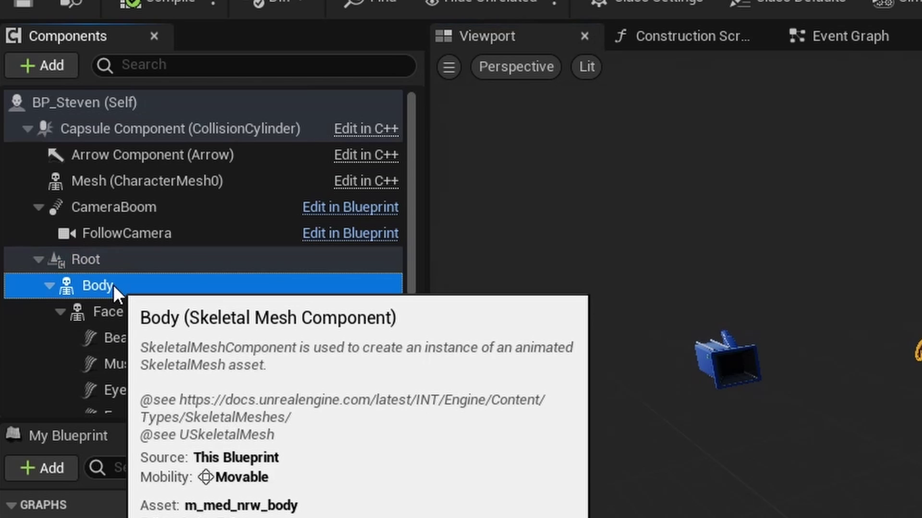
left_click(48, 286)
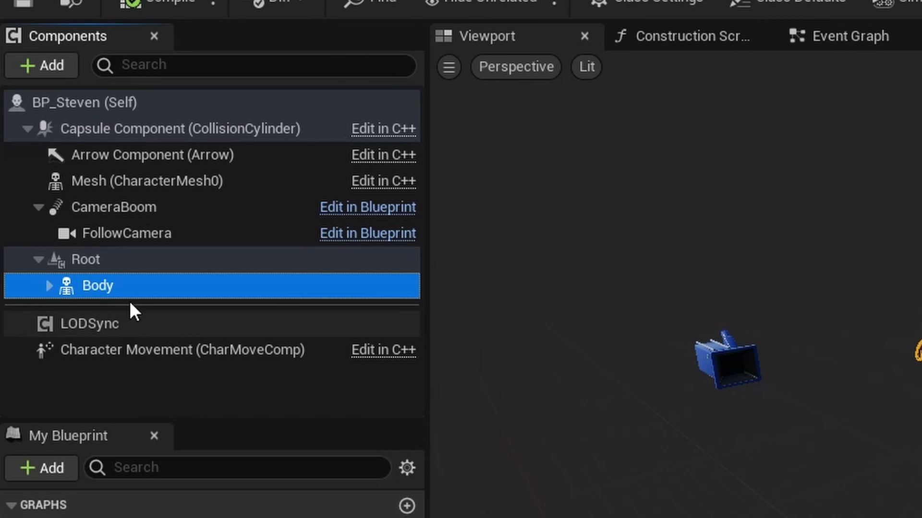
left_click_drag(102, 286, 173, 184)
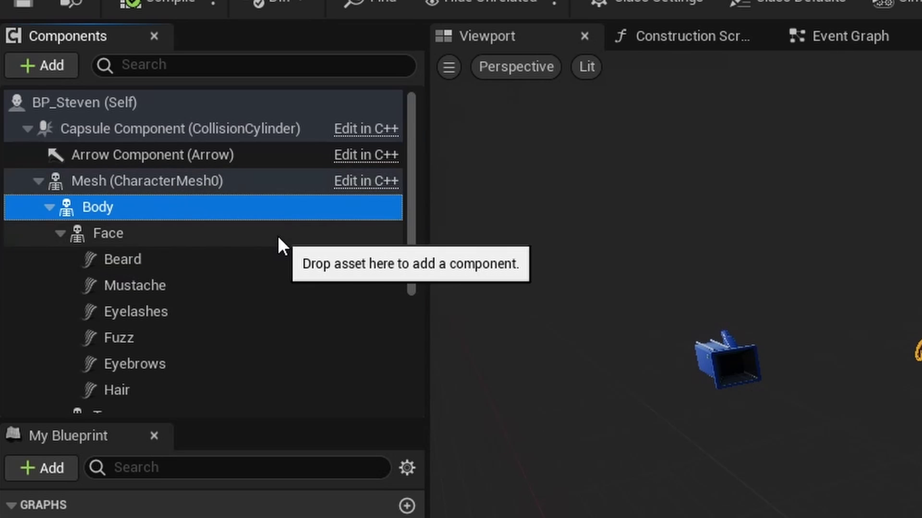
- Delete the empty Root component from the blueprint's component hierarchy
scroll(277, 236, "down", 4)
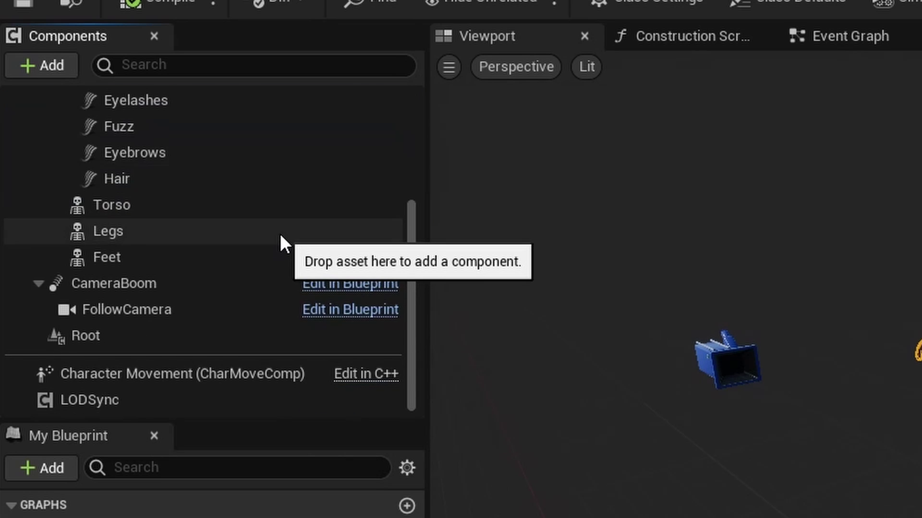
left_click(138, 334)
key("Delete")
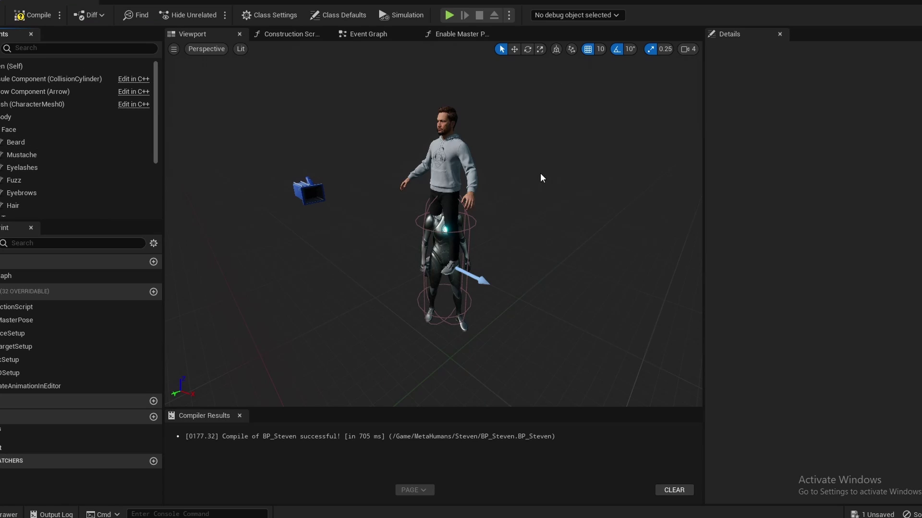
- Reset the Body component's location and rotation to their default values so it lines up with the mannequin
left_click_drag(541, 178, 475, 209, "alt")
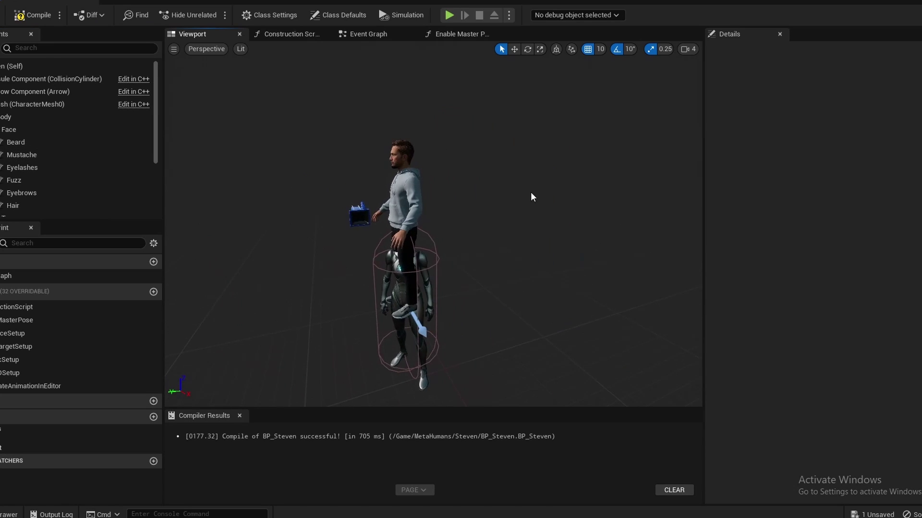
left_click_drag(530, 194, 600, 173, "alt")
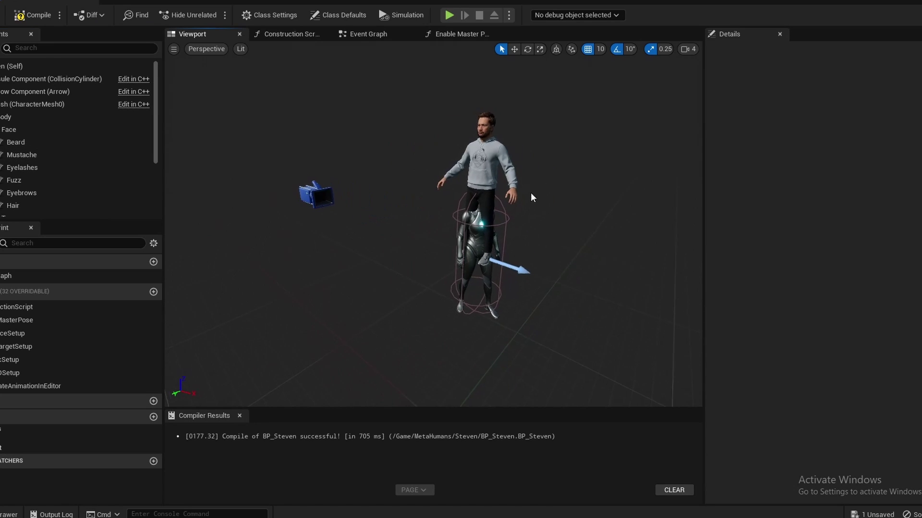
left_click(12, 122)
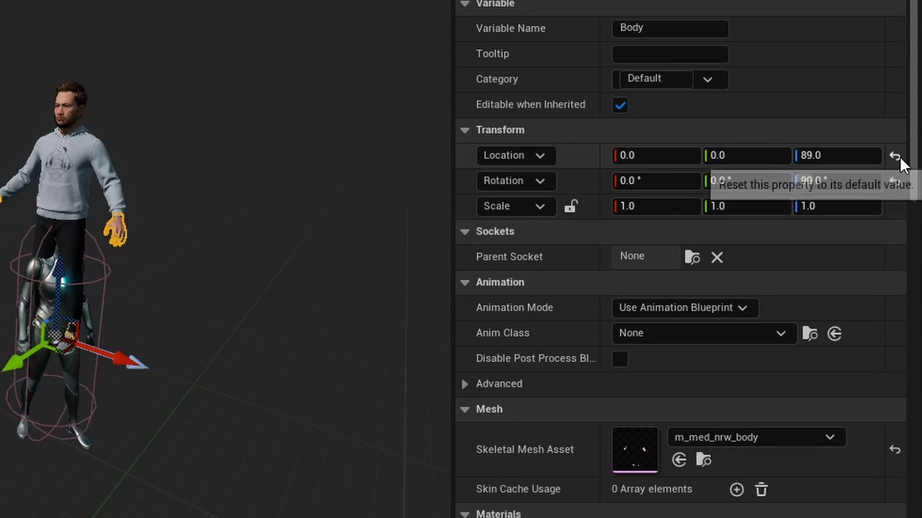
left_click(894, 157)
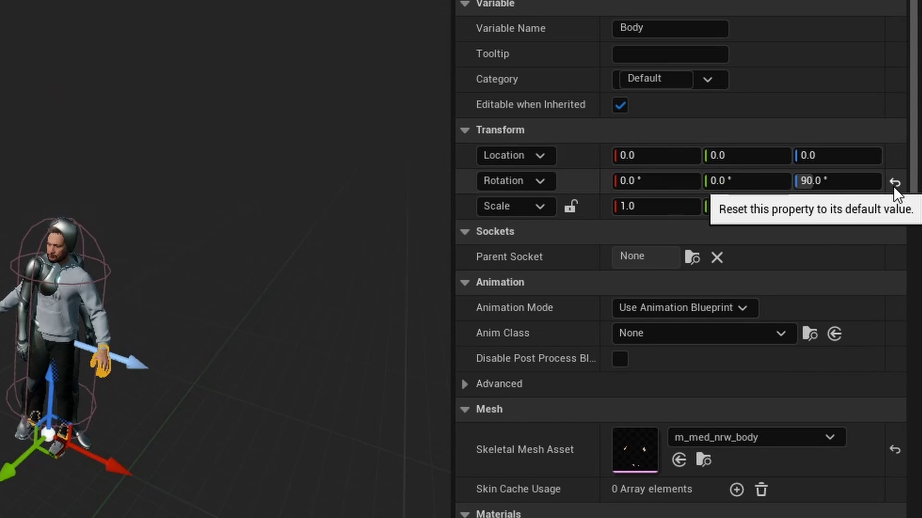
left_click(894, 181)
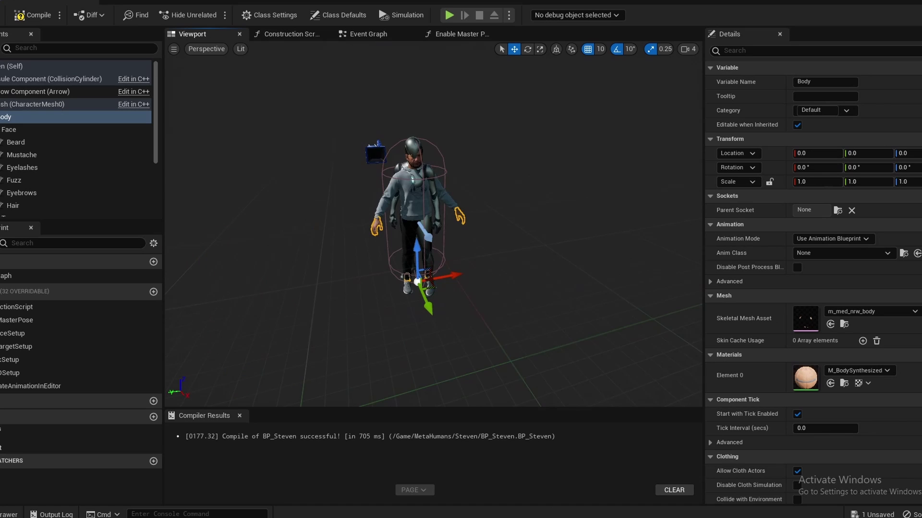
- Compile the blueprint and go to the Target error on Get Children Components in Set Update Animation in Editor
left_click(33, 15)
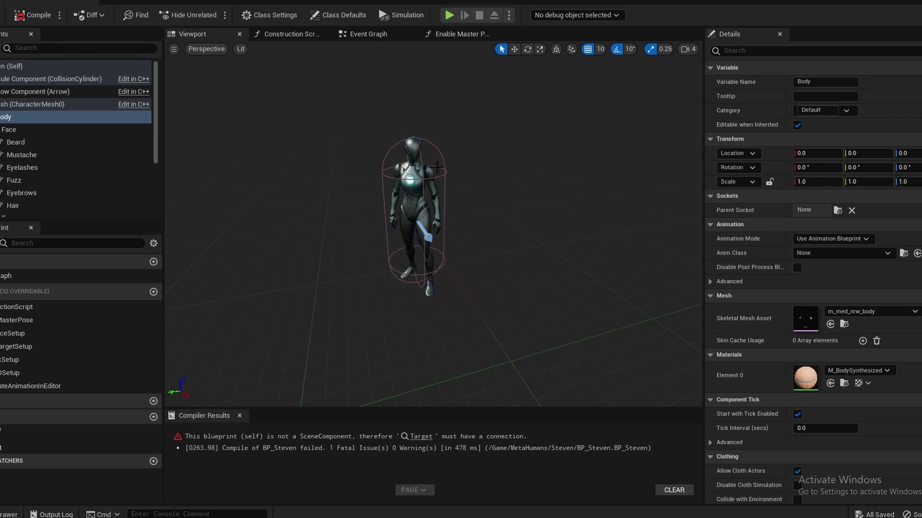
left_click(421, 437)
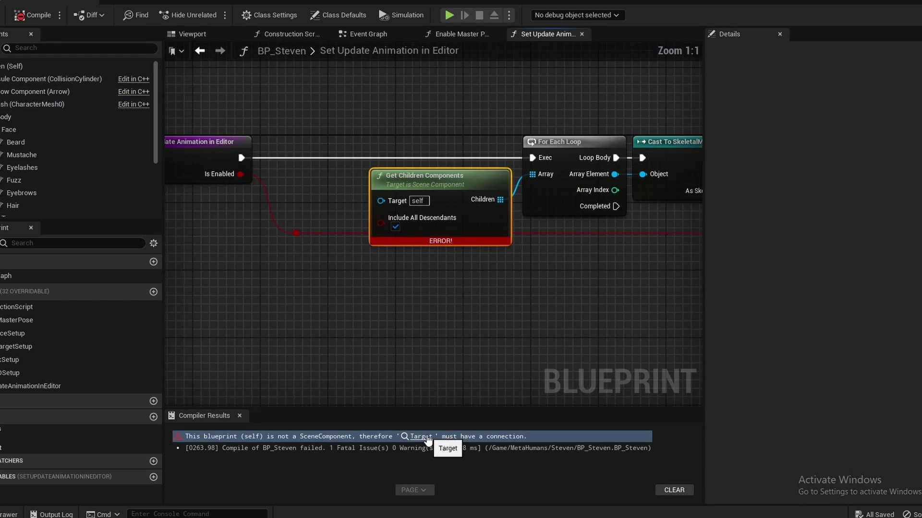
right_click_drag(347, 205, 432, 219)
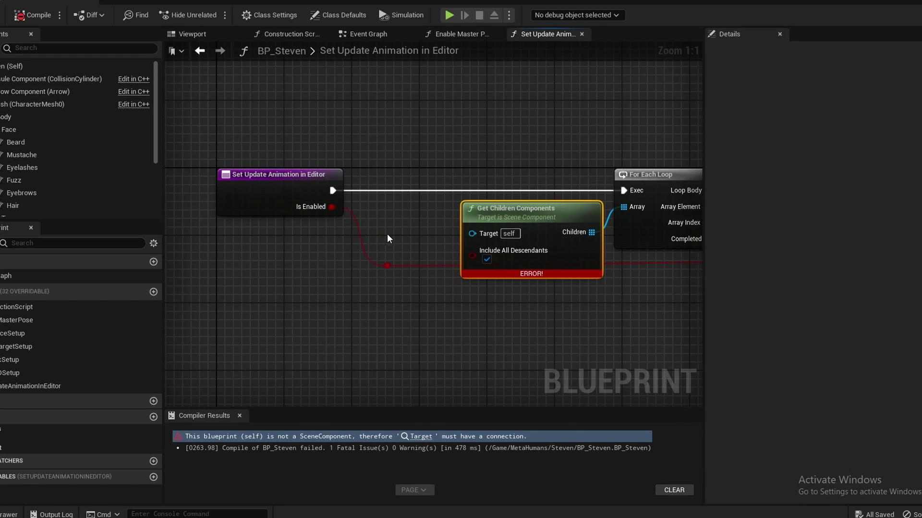
- Add a Mesh reference, connect it to the Target of Get Children Components, and recompile the blueprint
left_click_drag(34, 104, 448, 220)
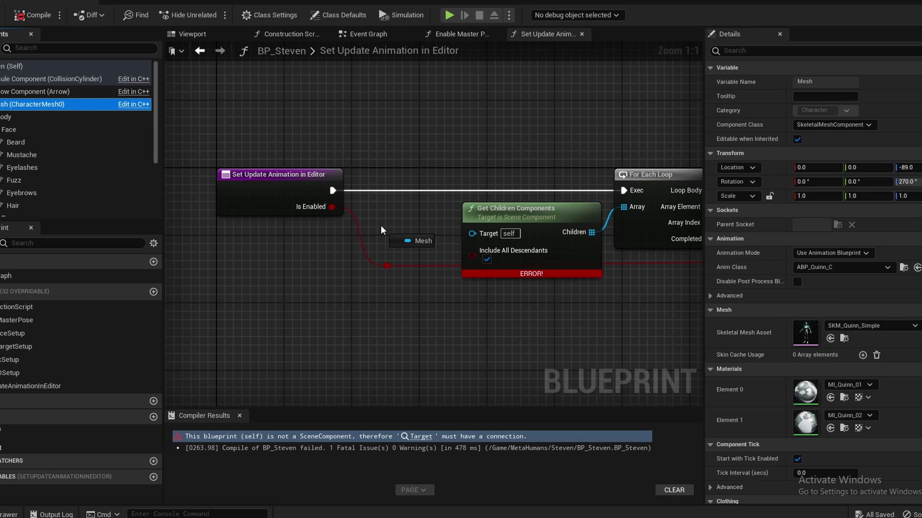
left_click_drag(381, 225, 394, 240)
left_click(398, 221)
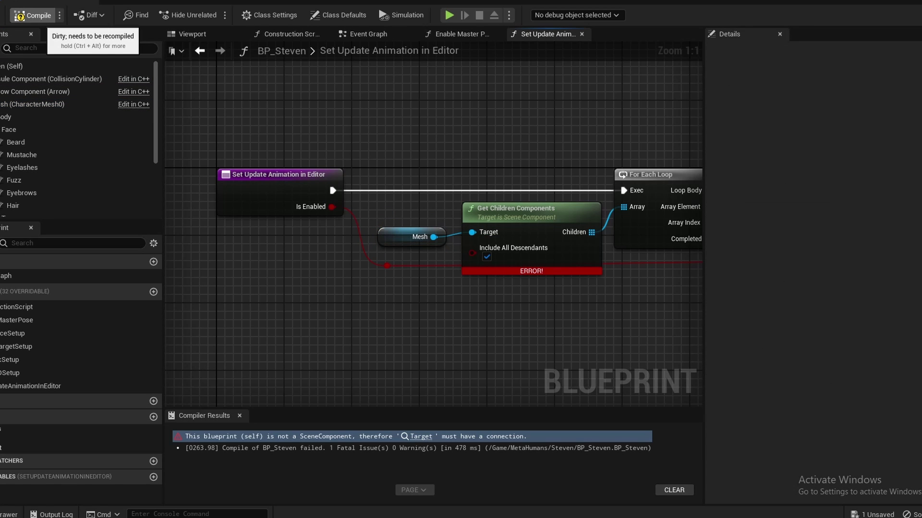
left_click(34, 16)
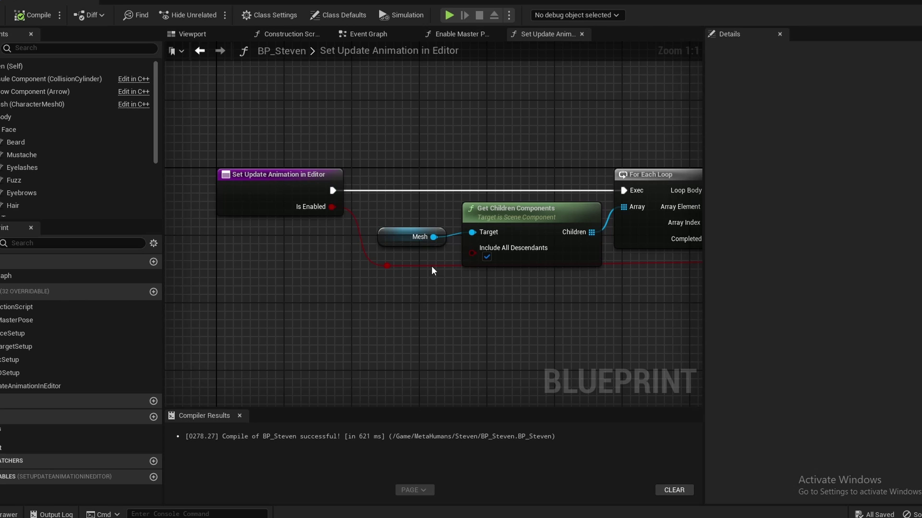
- Find the visibility settings of the inherited Mesh (CharacterMesh0) component and turn off Visible
left_click(192, 33)
left_click_drag(404, 191, 485, 214, "alt")
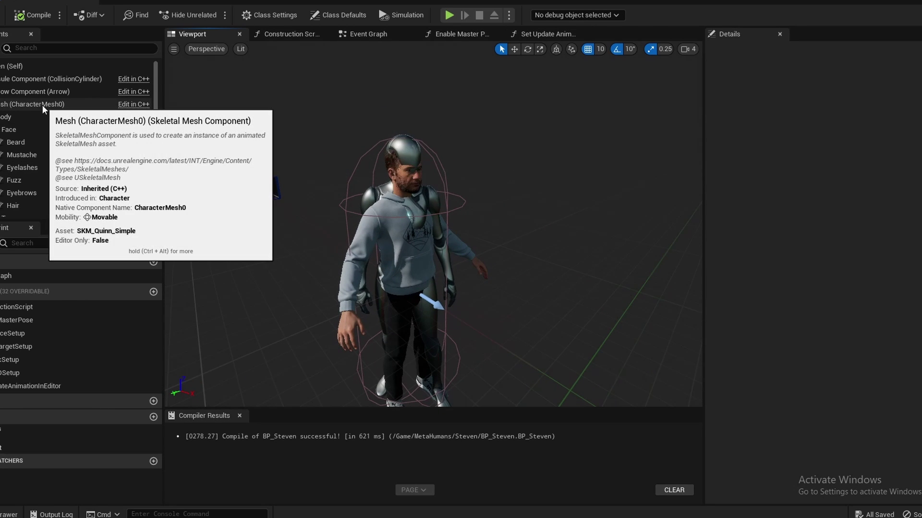
left_click(25, 108)
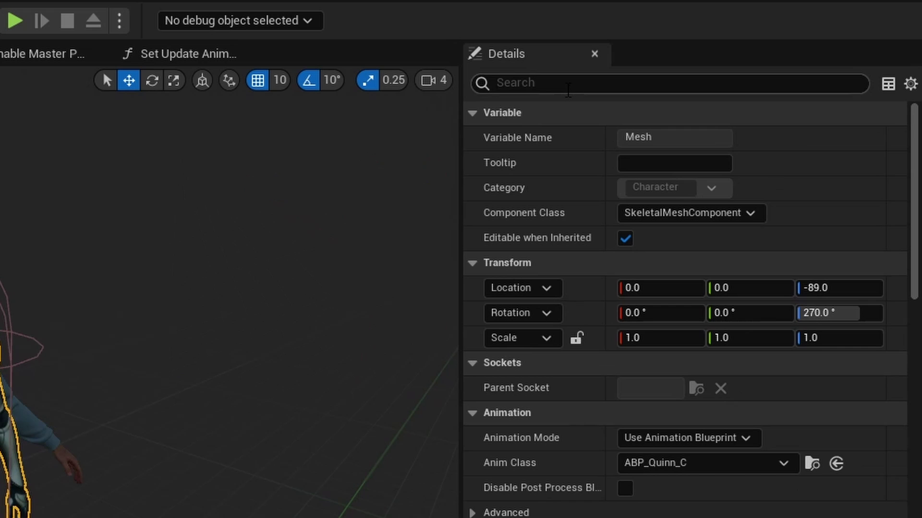
left_click(568, 89)
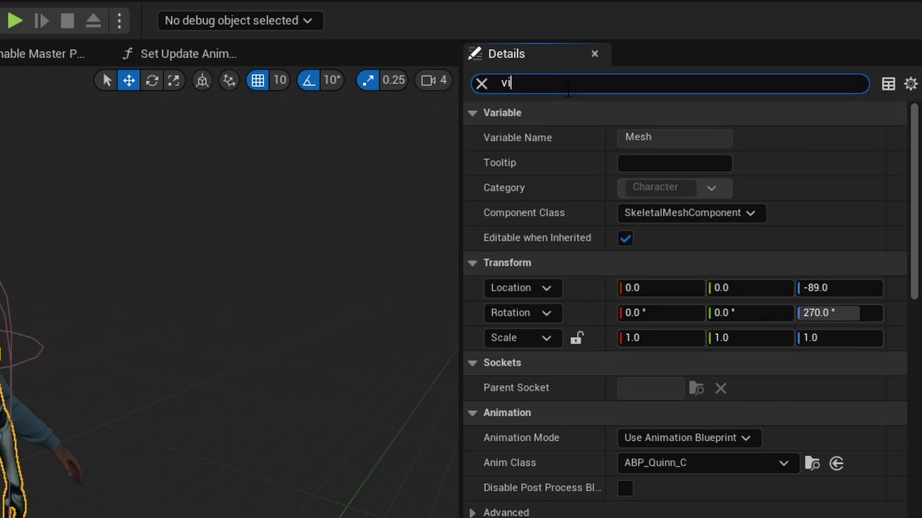
type("sib")
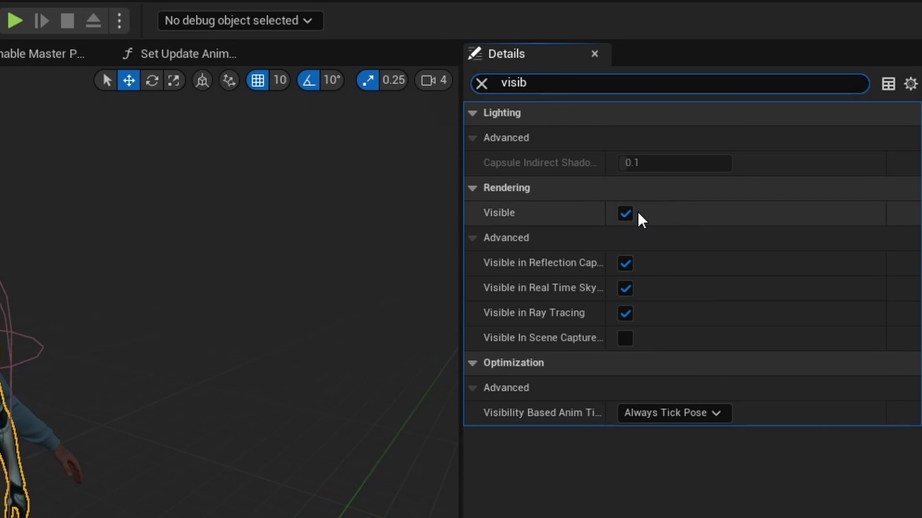
left_click(625, 213)
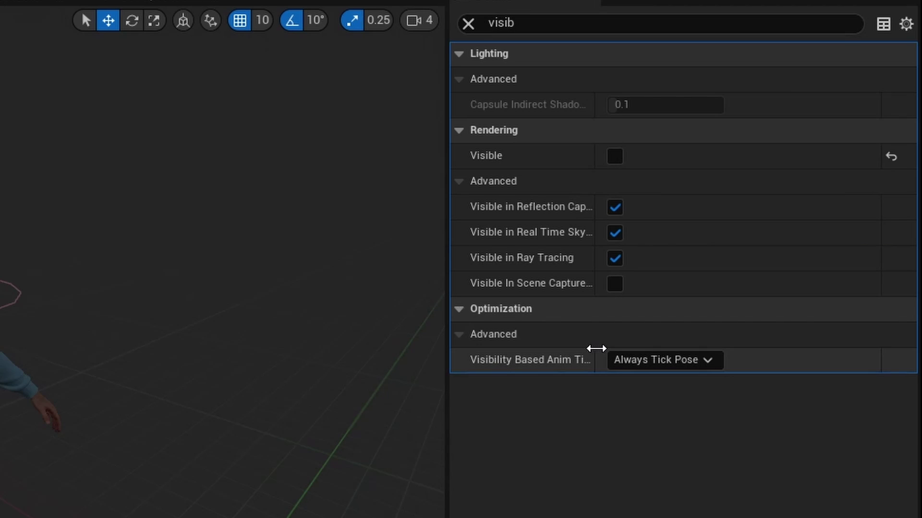
- Set the Mesh component's Visibility Based Anim Tick Option to Always Tick Pose and Refresh Bones
left_click_drag(786, 234, 805, 235)
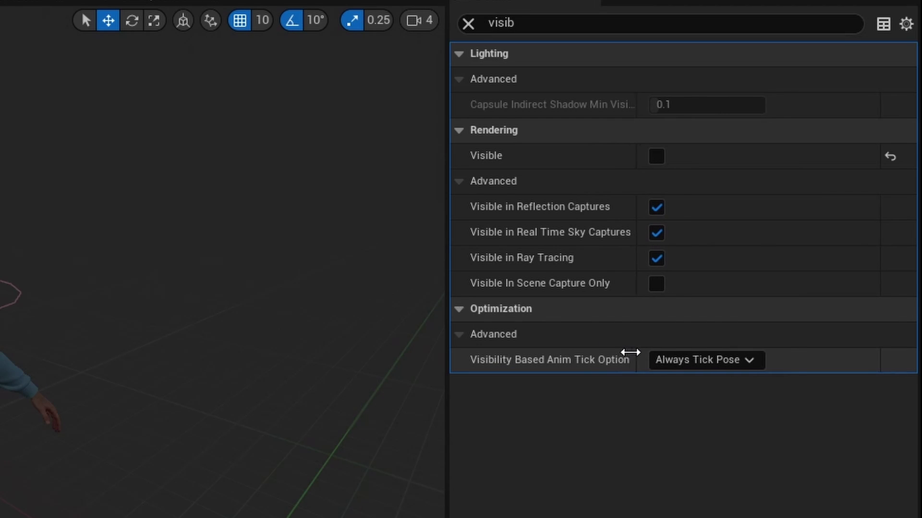
left_click_drag(631, 352, 653, 354)
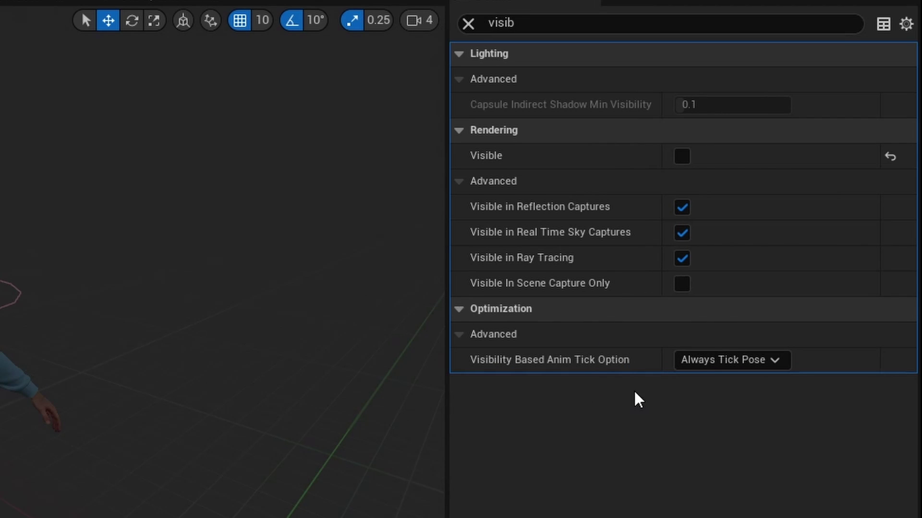
left_click(725, 360)
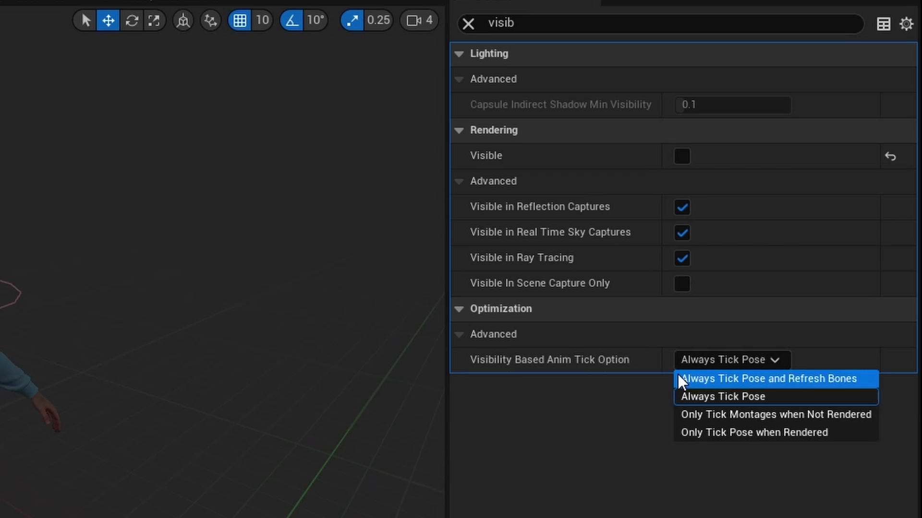
mouse_move(559, 374)
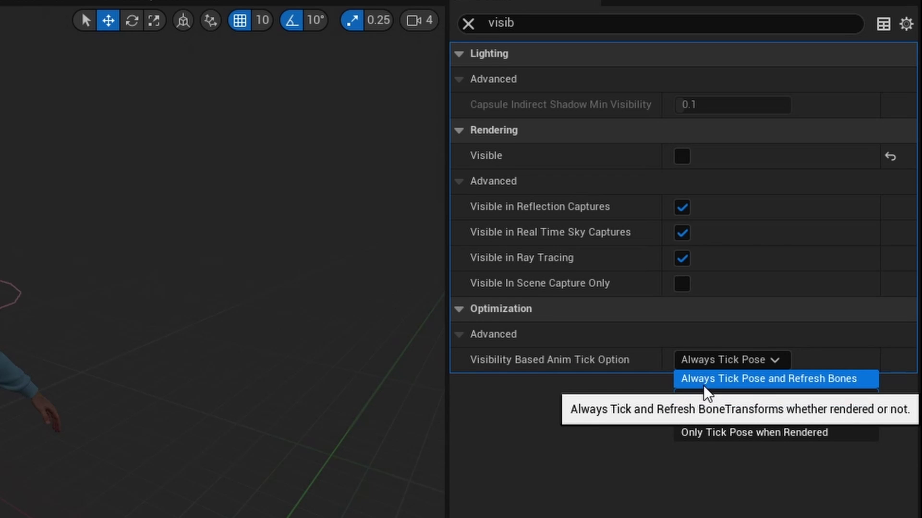
mouse_move(758, 386)
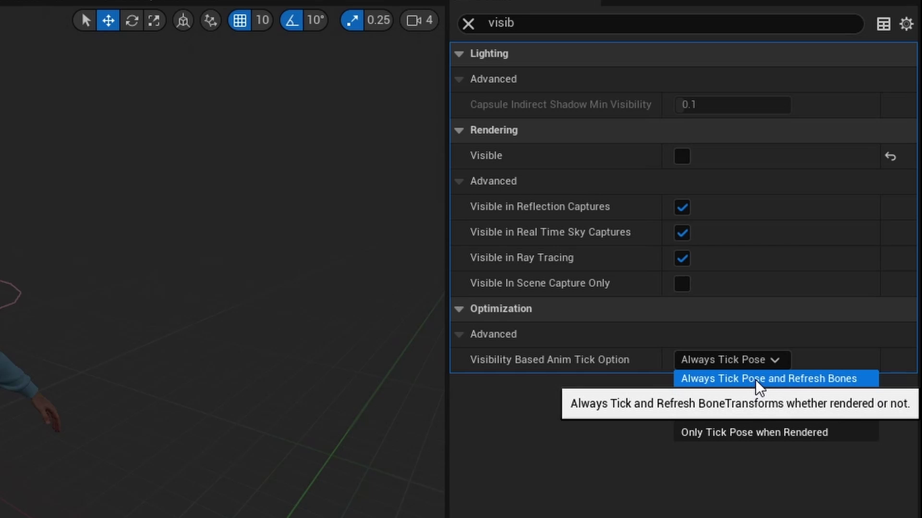
left_click(769, 380)
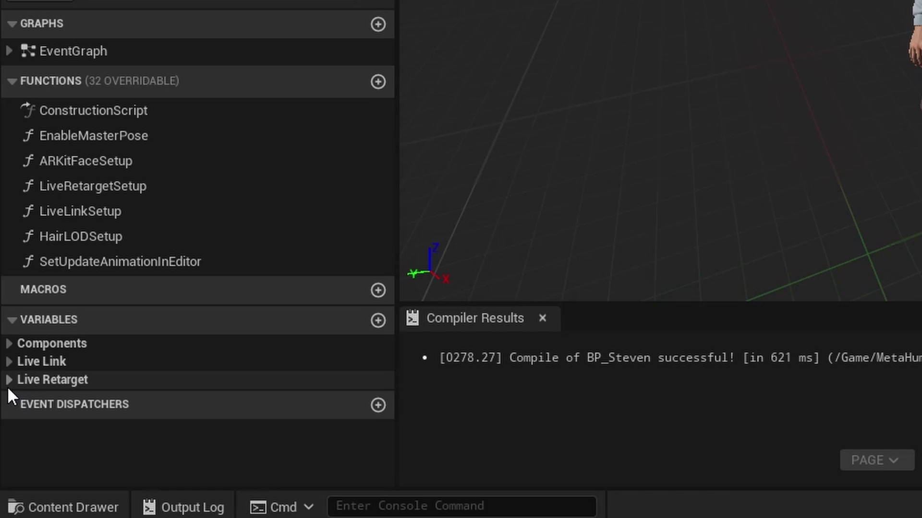
- Select the UseLiveRetargetMode variable in the Live Retarget category and enable its default value
left_click(8, 382)
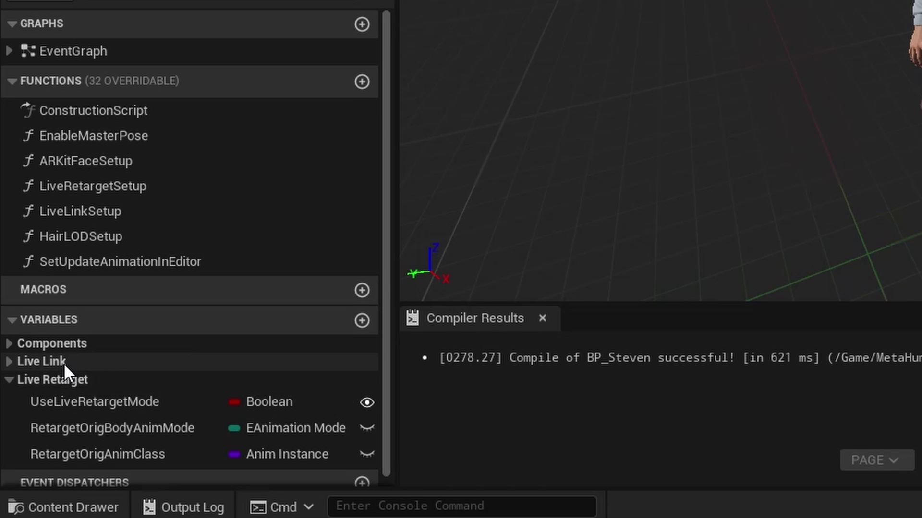
left_click(129, 392)
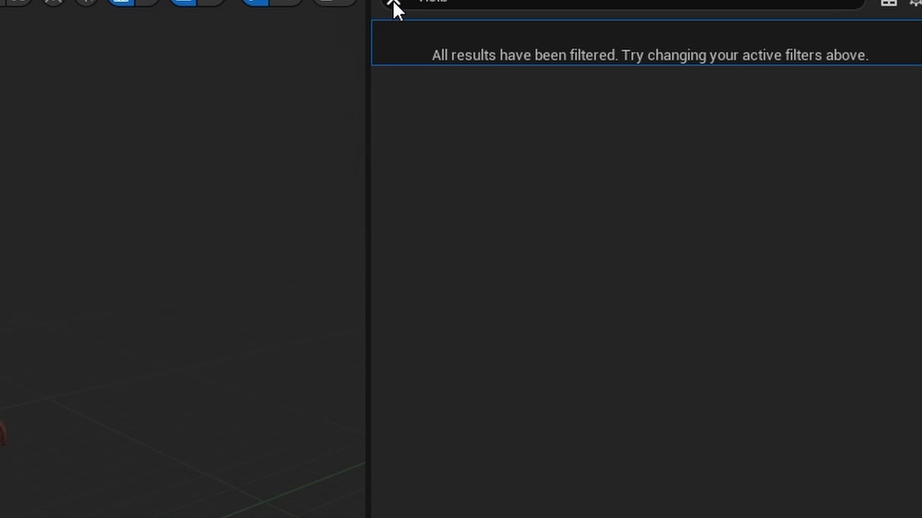
left_click(394, 1)
key("BackSpace")
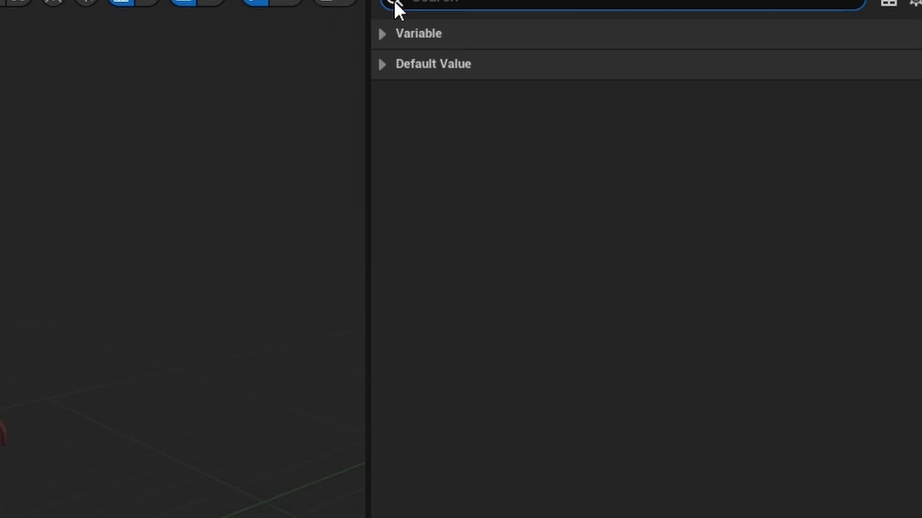
left_click(381, 33)
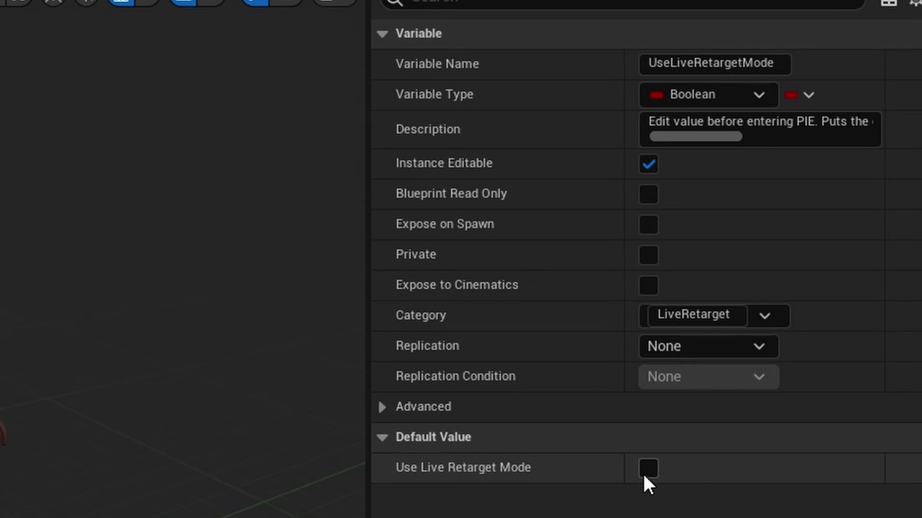
left_click(644, 475)
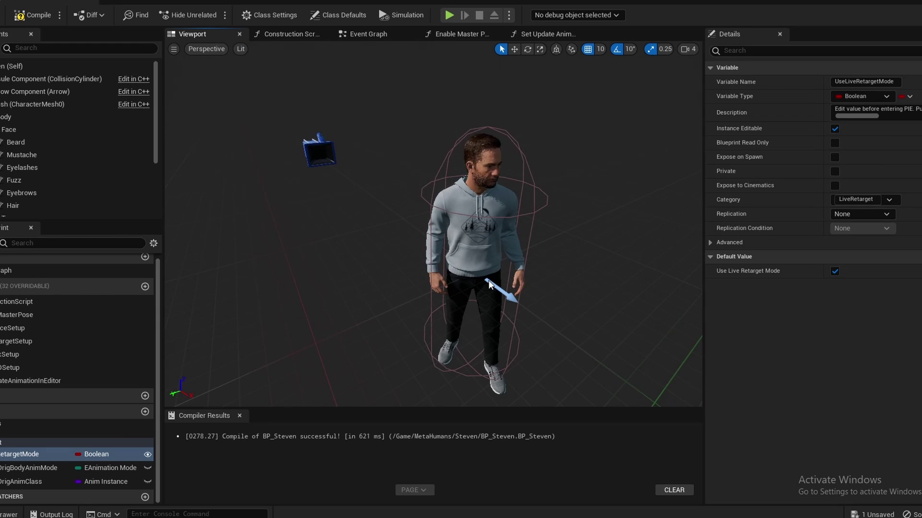
- Inspect how the MetaHuman sits inside its capsule from several angles in the blueprint viewport
mouse_move(488, 282)
right_mouse_down()
mouse_move(432, 279)
mouse_move(486, 279)
right_mouse_up()
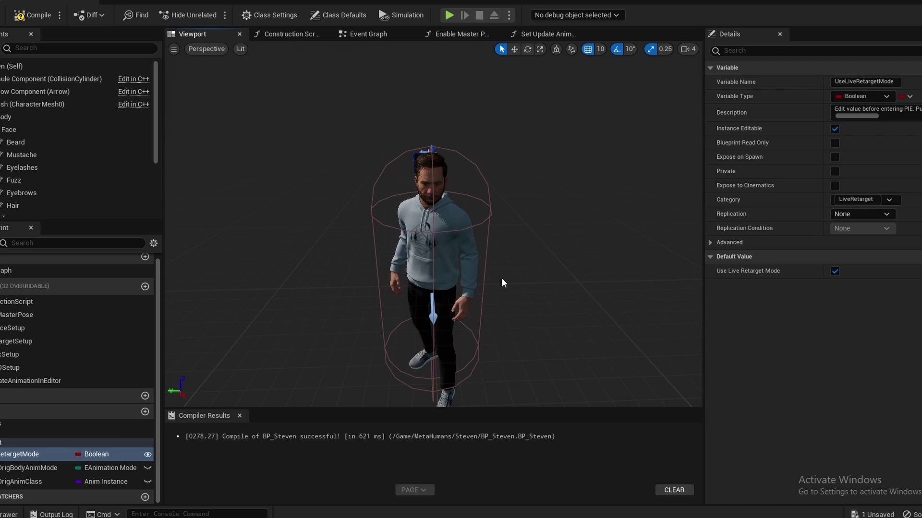
left_click_drag(502, 283, 469, 273)
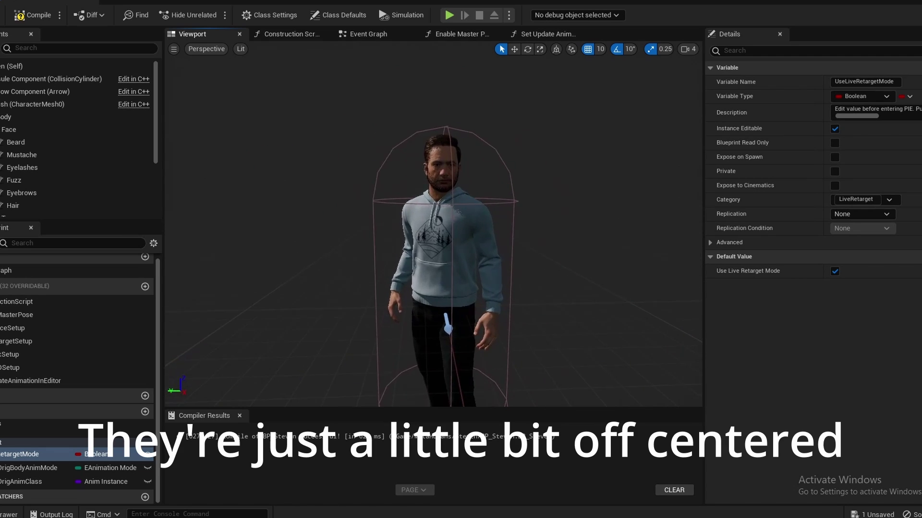
mouse_move(370, 320)
left_mouse_down()
mouse_move(355, 336)
mouse_move(358, 292)
mouse_move(369, 320)
left_mouse_up()
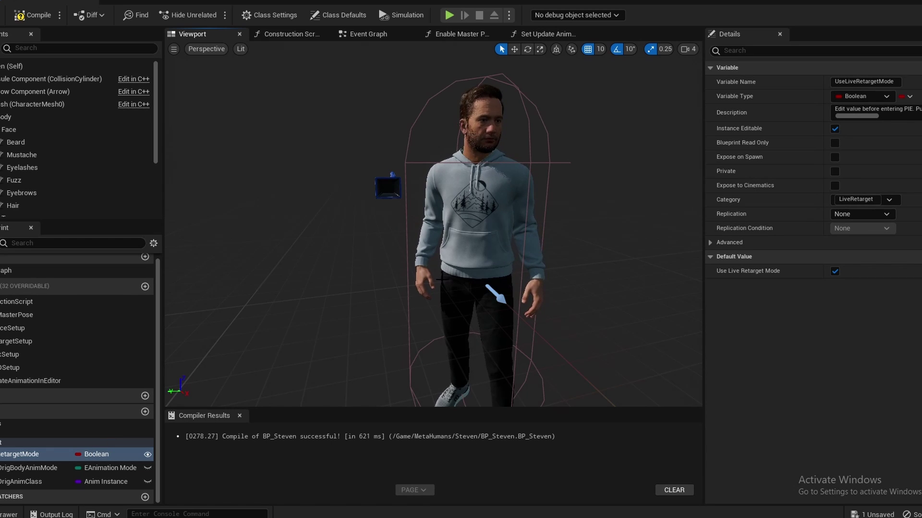
left_click_drag(453, 273, 428, 247)
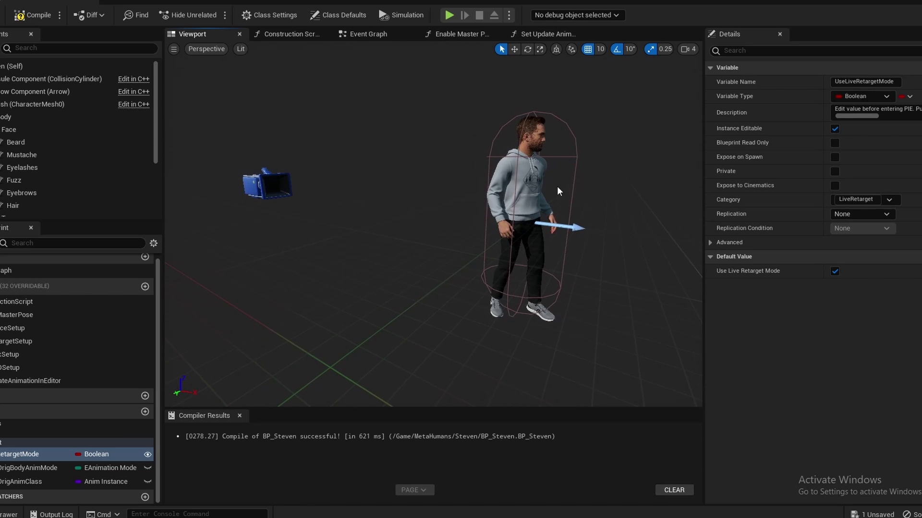
right_click_drag(556, 186, 433, 228)
key("d")
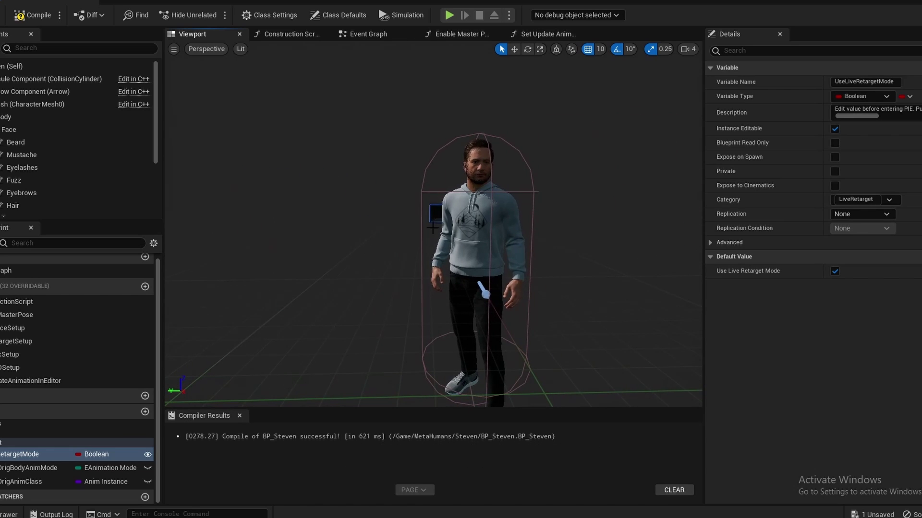
- In the Event Graph, move the Hair LODSetup node farther from Event BeginPlay to make room between them
left_click(362, 34)
right_click_drag(239, 161, 281, 294)
scroll(380, 211, "up", 7)
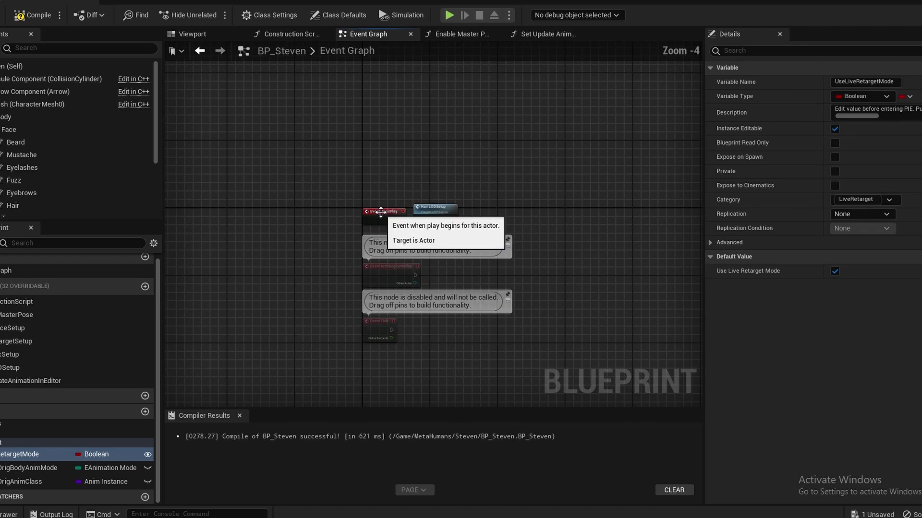
scroll(334, 279, "down", 6)
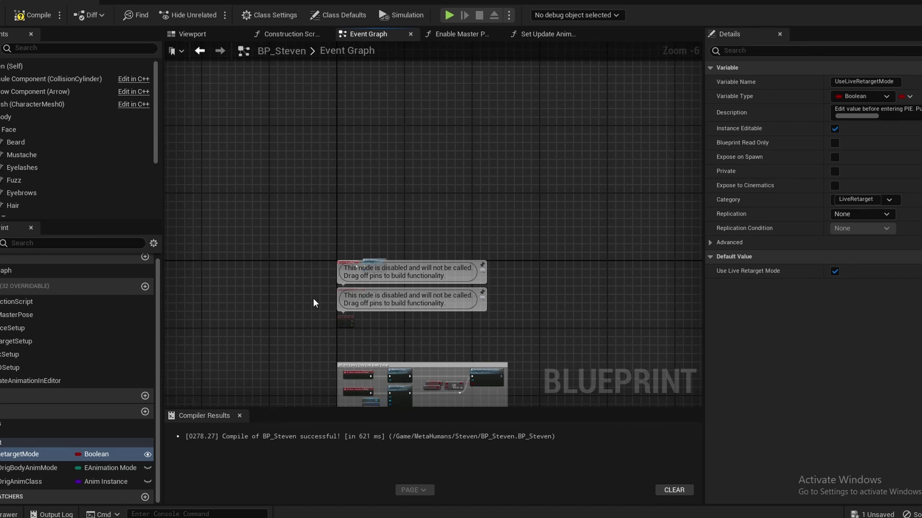
scroll(313, 298, "up", 5)
scroll(368, 223, "up", 1)
right_click_drag(368, 223, 313, 253)
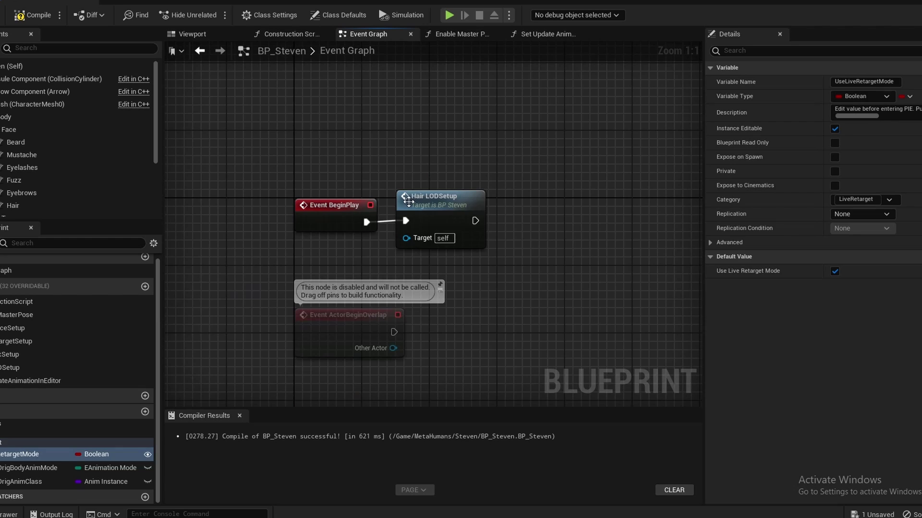
left_click_drag(417, 203, 560, 203)
right_click_drag(410, 239, 384, 240)
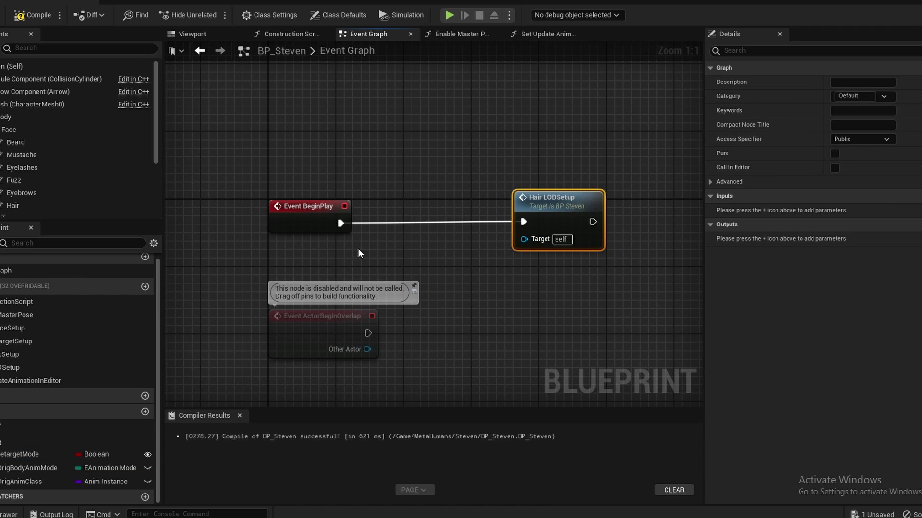
- Add a call to the parent BeginPlay function between Event BeginPlay and Hair LODSetup, and compile the blueprint
right_click(301, 226)
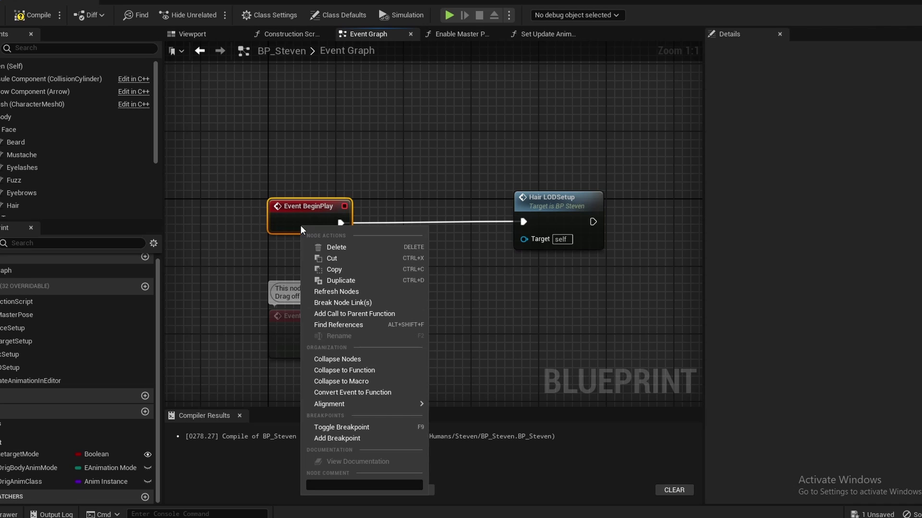
left_click(354, 316)
left_click_drag(317, 249, 456, 224)
left_click(451, 171)
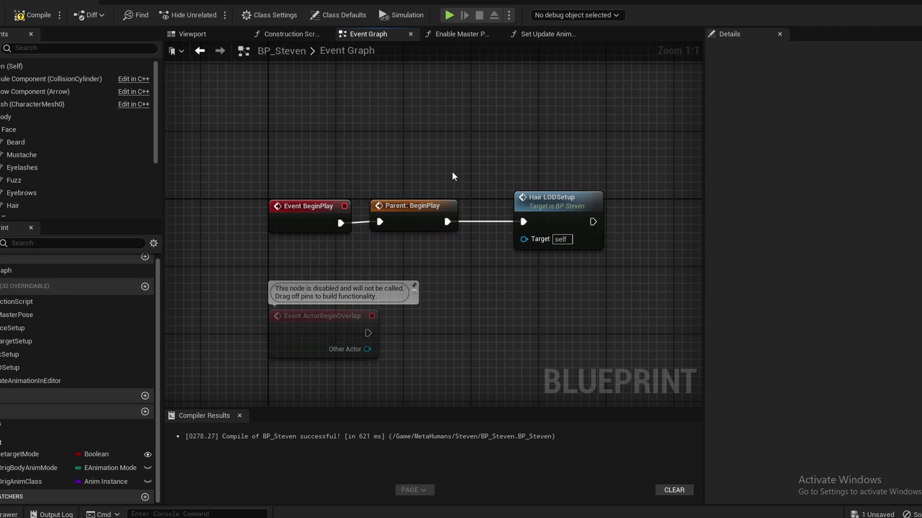
right_click_drag(452, 172, 482, 174)
right_click_drag(378, 180, 401, 183)
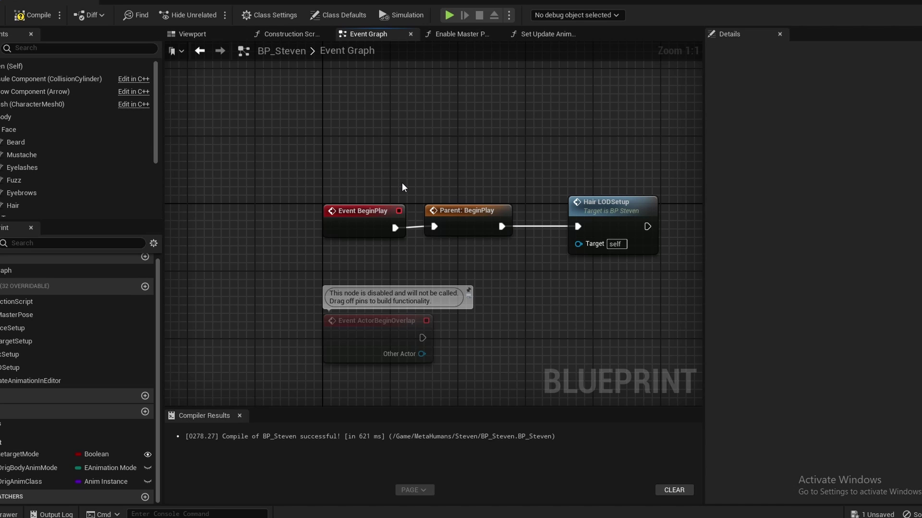
right_click_drag(402, 188, 338, 181)
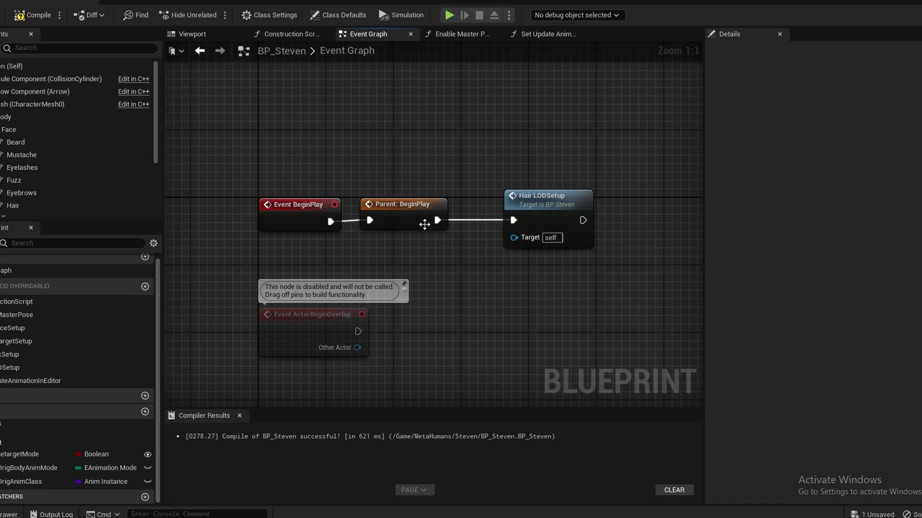
scroll(444, 235, "down", 3)
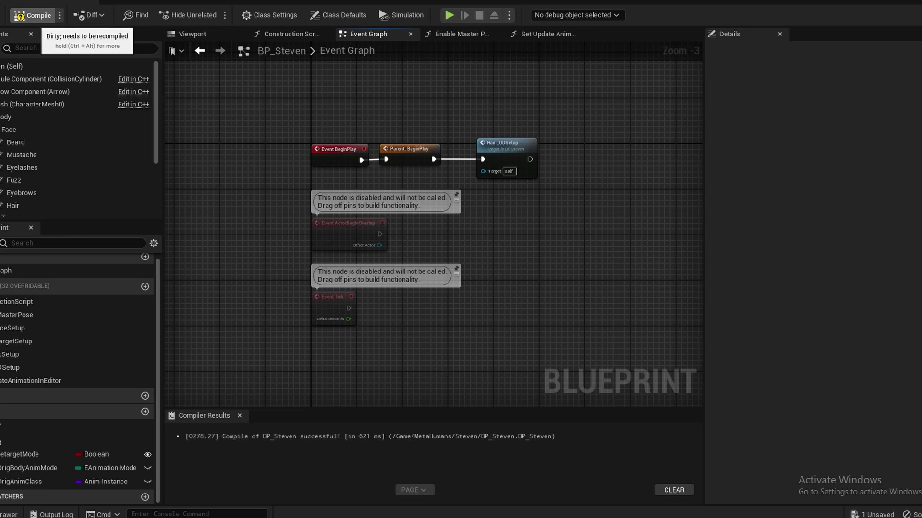
left_click(33, 16)
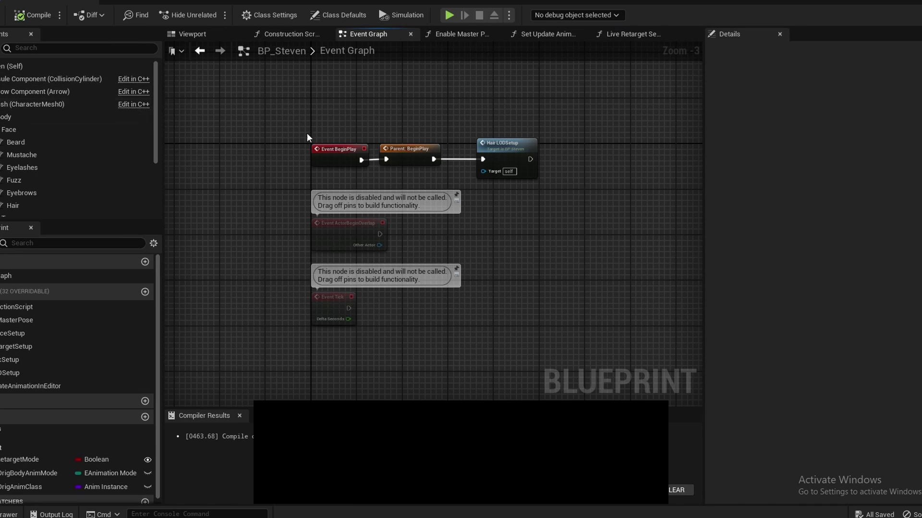
- Open the LiveRetargetSetup function and examine the anim class comparison in its original anim mode section
right_click_drag(275, 153, 322, 213)
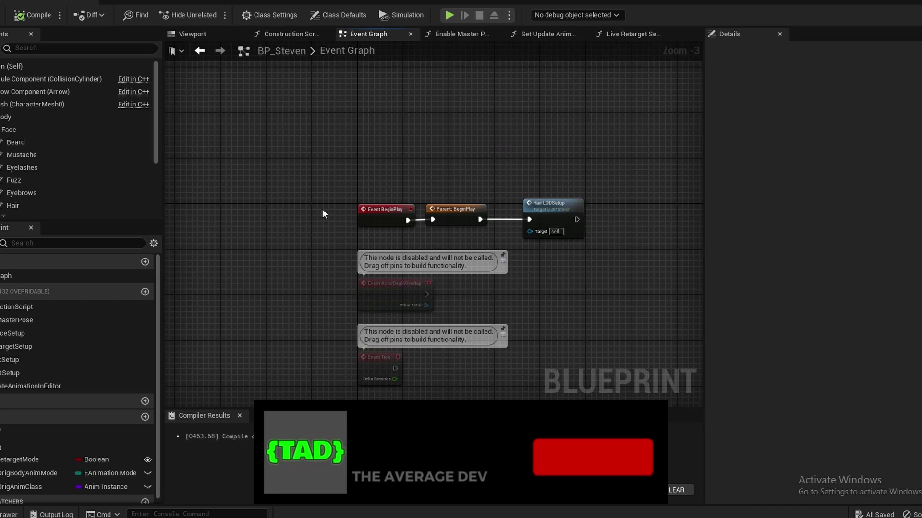
scroll(321, 209, "down", 1)
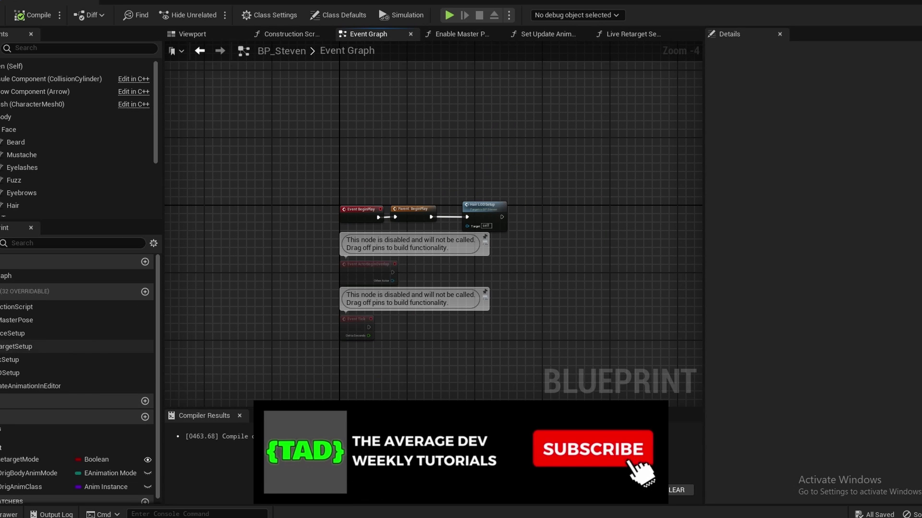
double_click(18, 346)
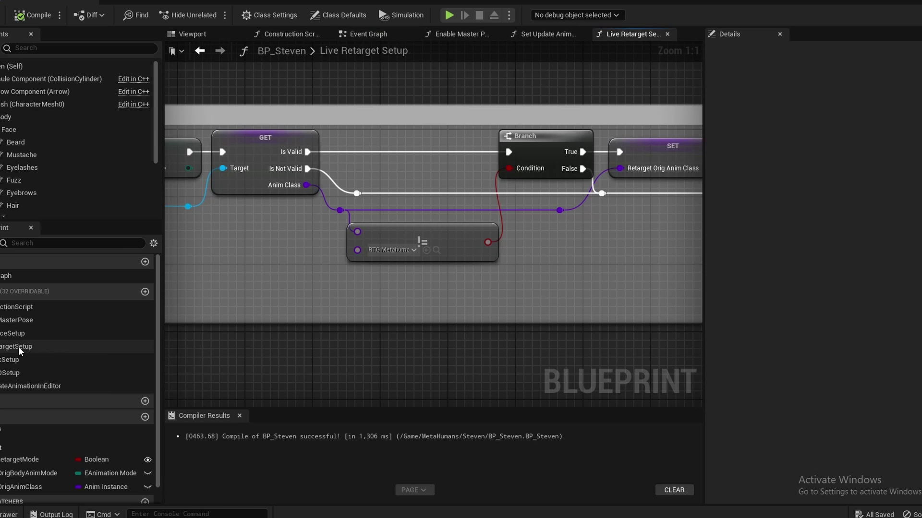
scroll(392, 303, "up", 2)
right_click_drag(699, 323, 362, 333)
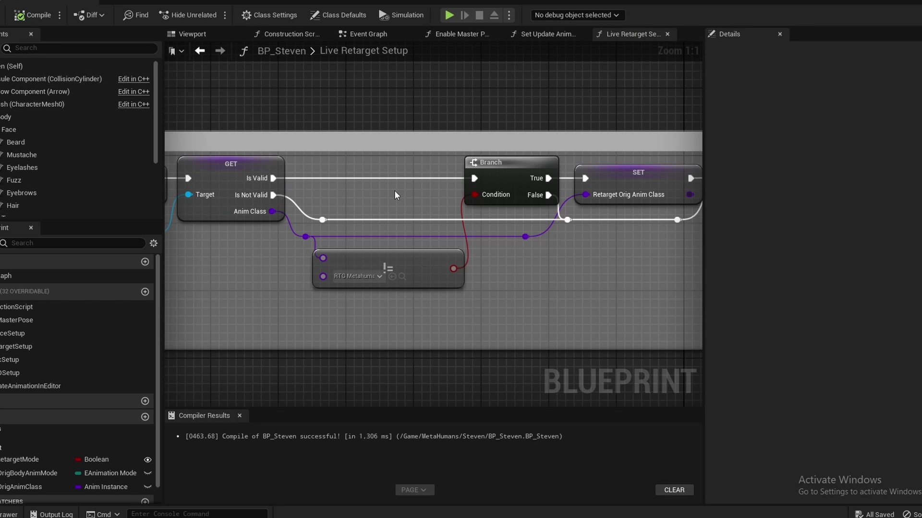
double_click(20, 348)
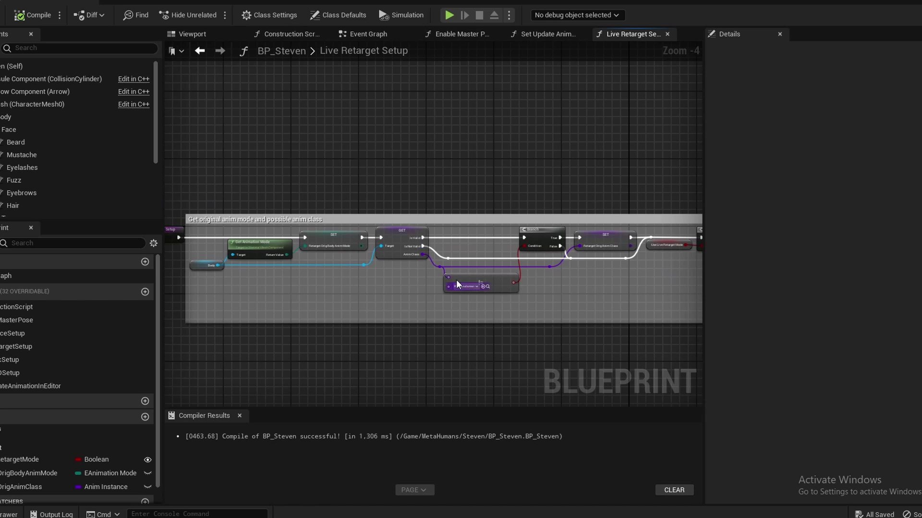
scroll(528, 271, "up", 4)
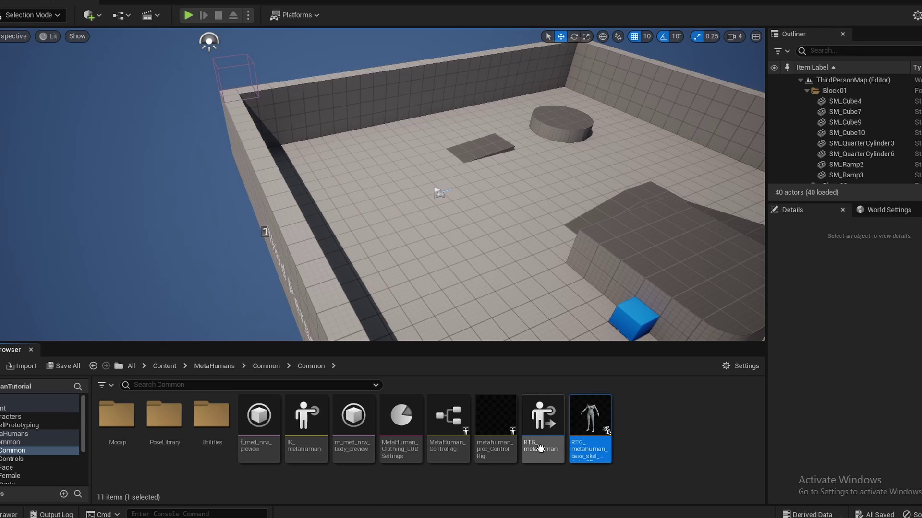
- Duplicate the RTG_metahuman retargeter in the MetaHumans Common folder and name the copy RTG_MannyToMeta
right_click(558, 444)
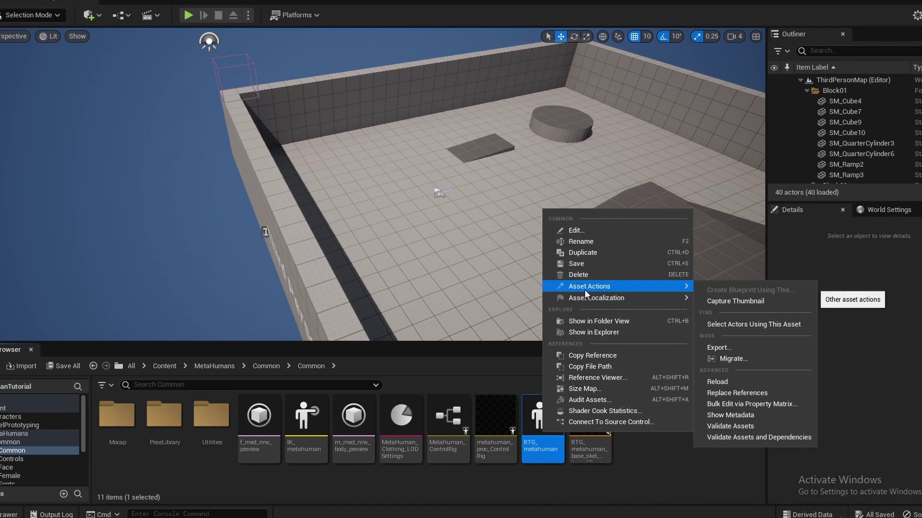
left_click(590, 250)
key("ctrl+d")
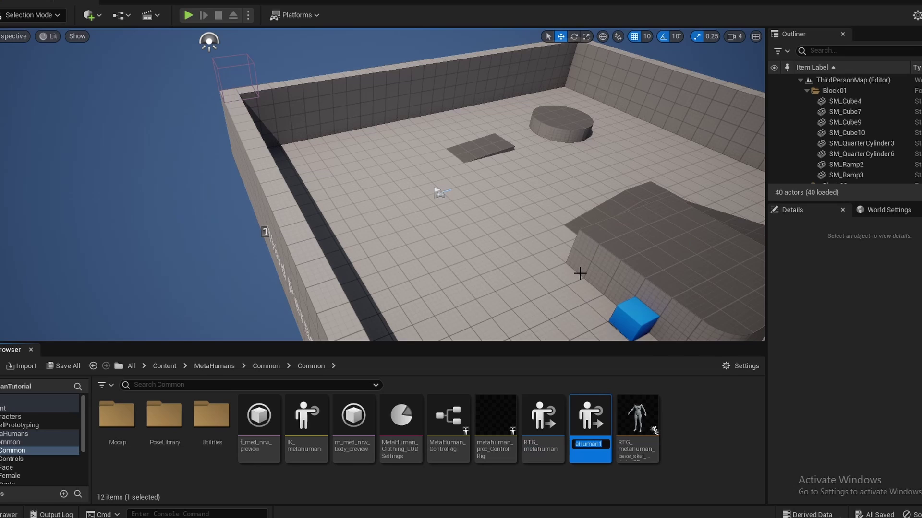
key("BackSpace")
type("RTG_MannyToMeta")
key("Return")
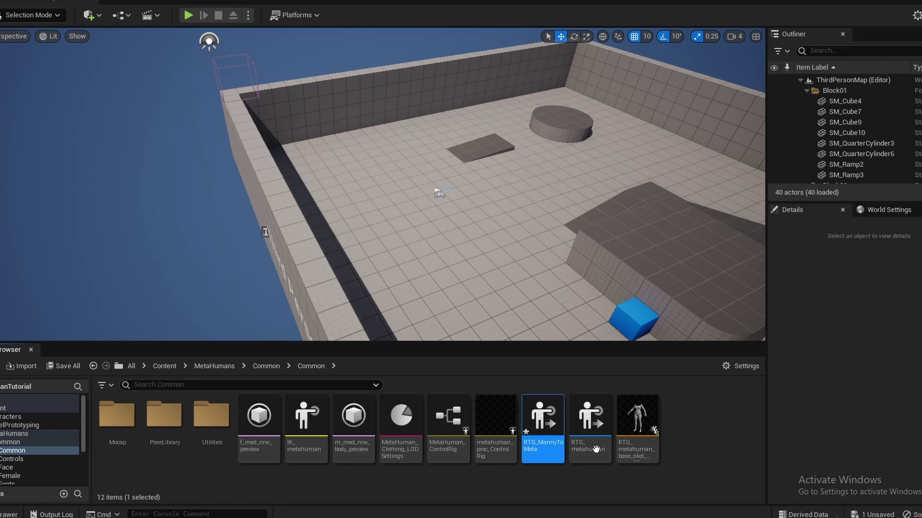
- Open the RTG_MannyToMeta retargeter and set its source IK rig to IK_Mannequin
double_click(551, 435)
mouse_move(530, 177)
right_mouse_down()
mouse_move(658, 176)
mouse_move(617, 159)
mouse_move(530, 176)
right_mouse_up()
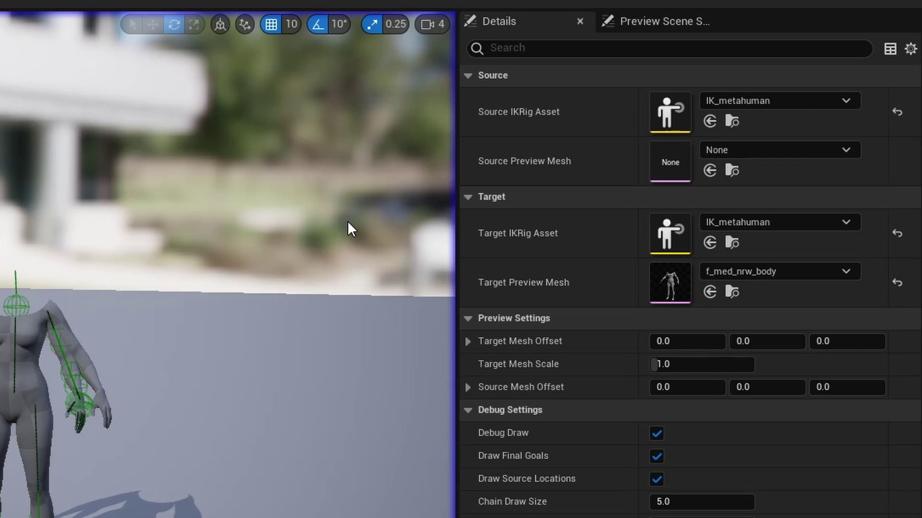
left_click(743, 103)
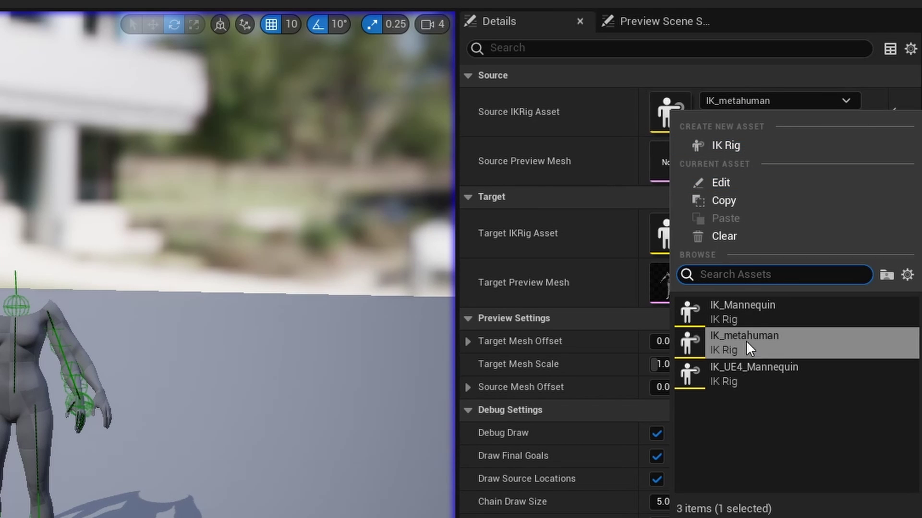
left_click(755, 310)
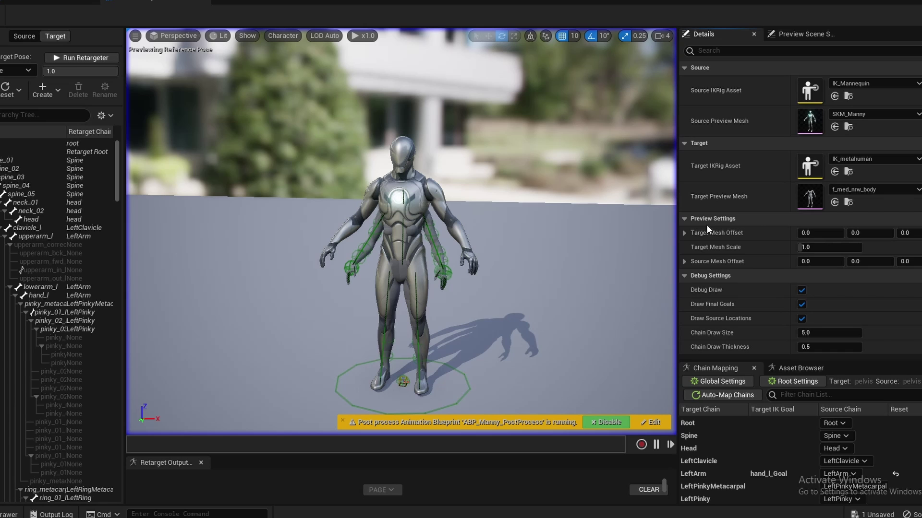
- Set the retargeter's target preview mesh to m_med_nrw_body_preview
scroll(593, 256, "up", 6)
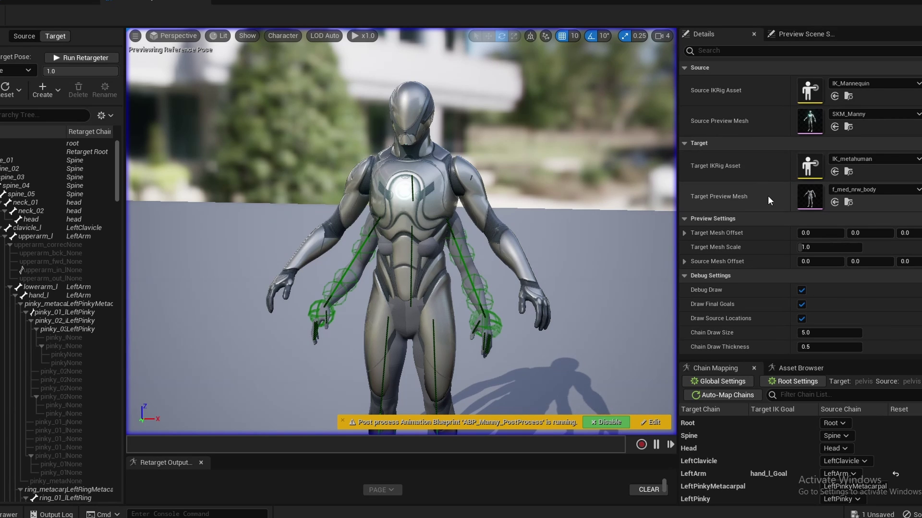
left_click(856, 190)
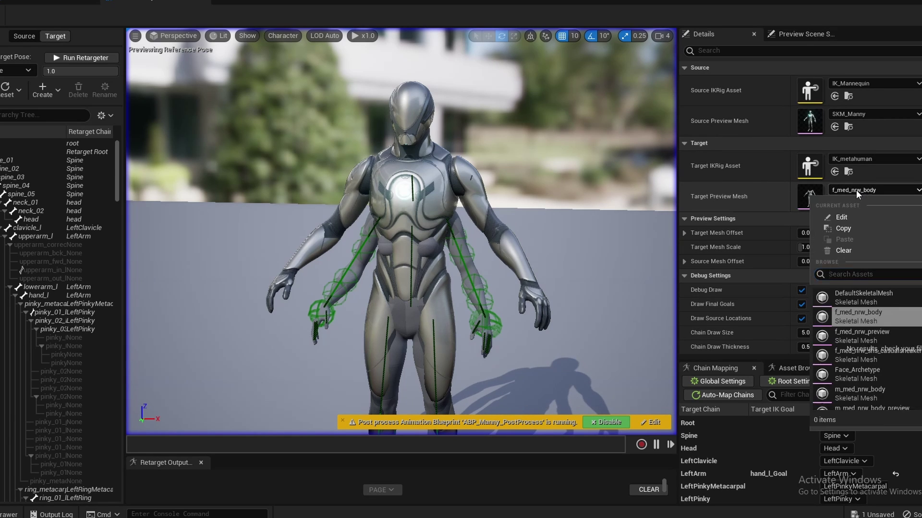
scroll(860, 348, "down", 2)
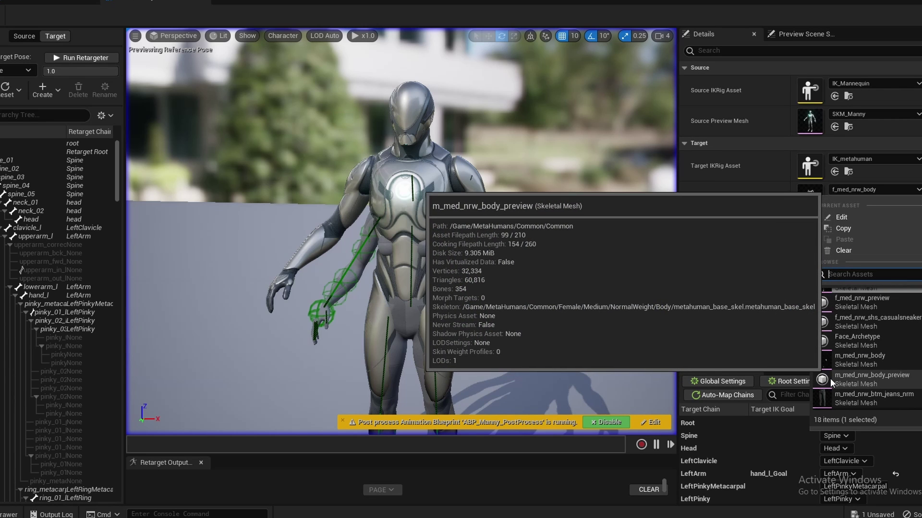
left_click(877, 379)
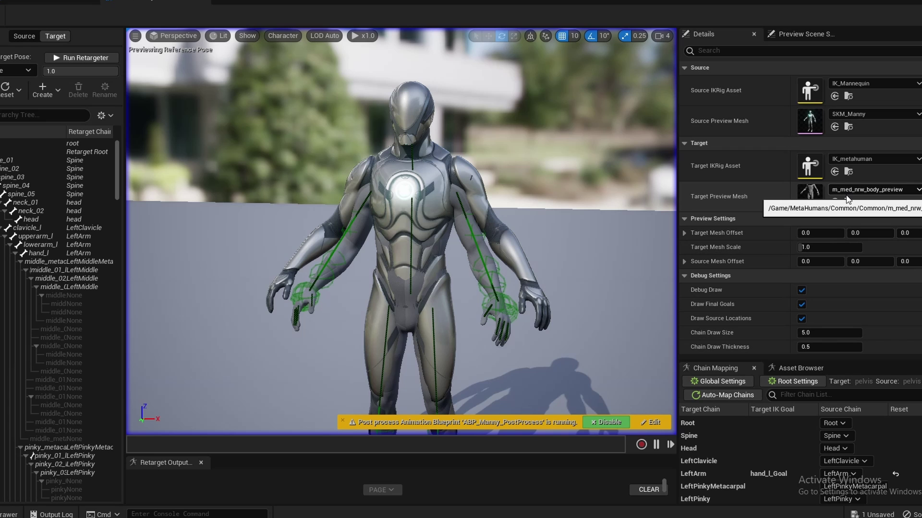
- Check which skeletal mesh the Body component of BP_Steven uses
left_click(4, 1)
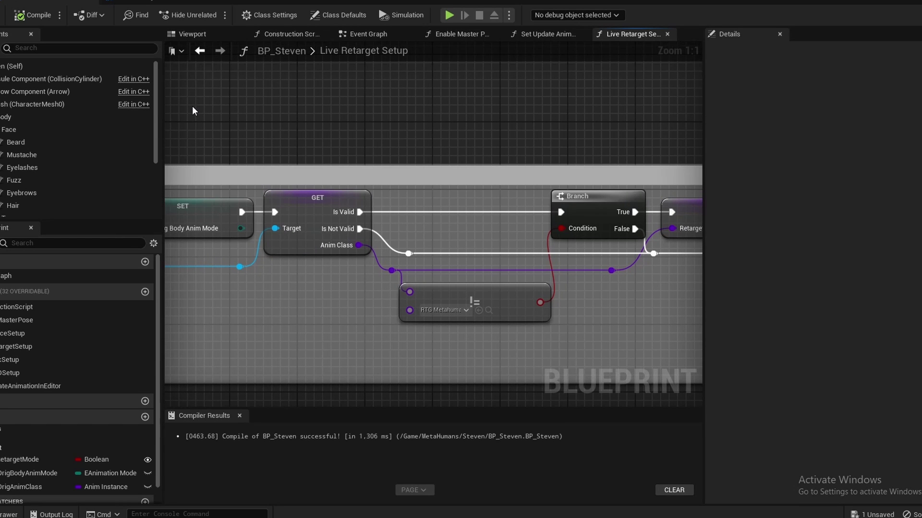
left_click(12, 122)
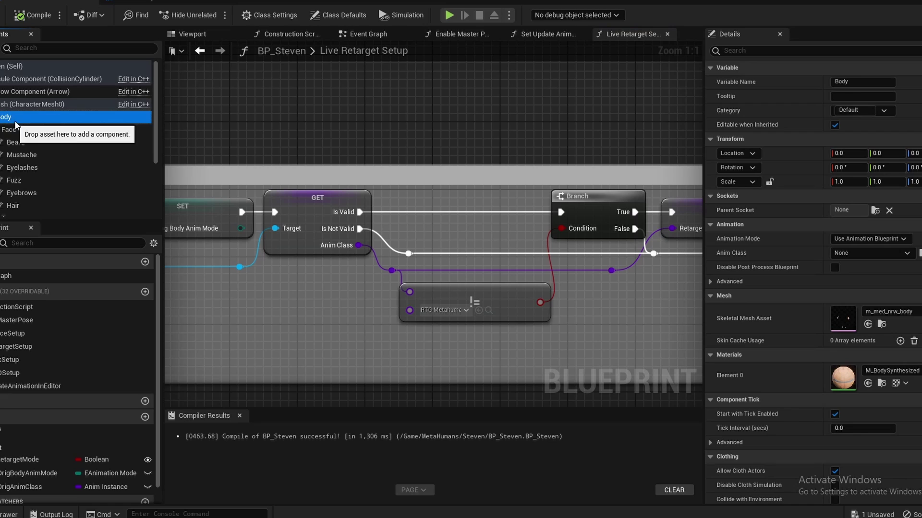
scroll(837, 301, "down", 1)
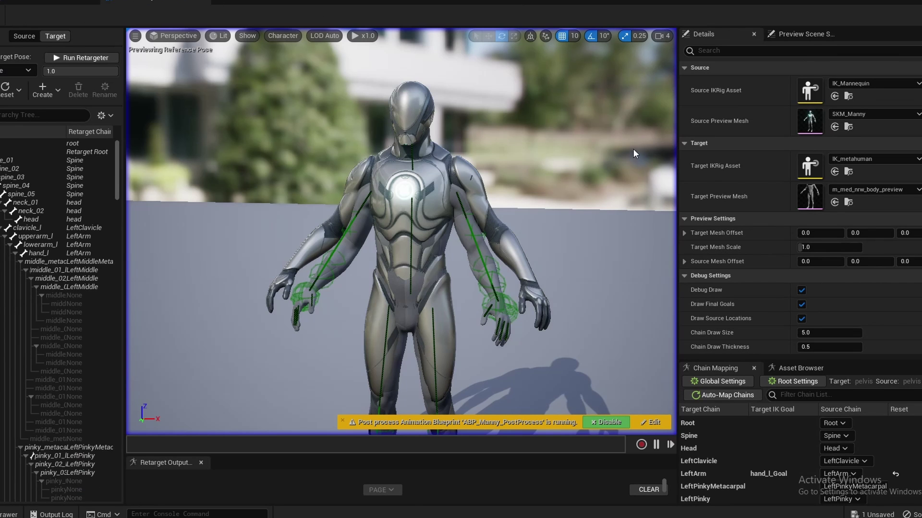
- Back in RTG_MannyToMeta, browse the available target preview meshes and pick m_med_nrw_body_preview again
left_click(878, 189)
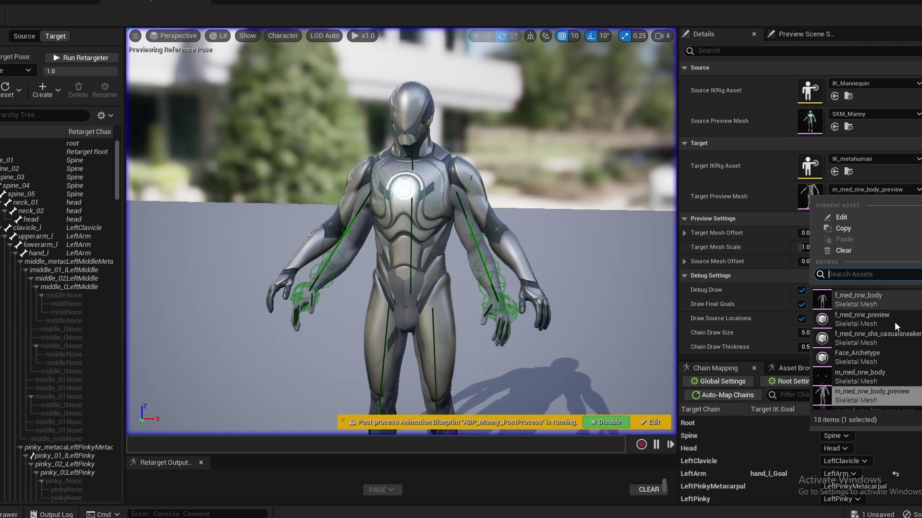
scroll(894, 322, "up", 1)
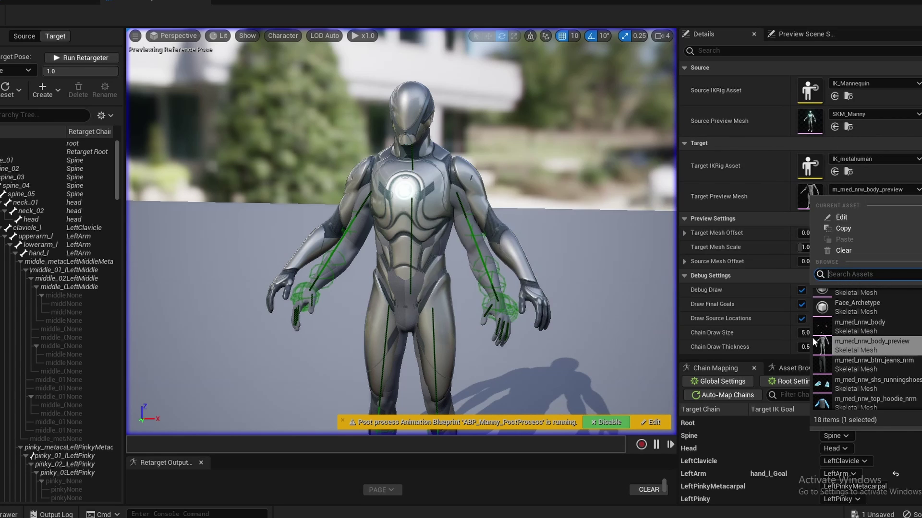
left_click(841, 341)
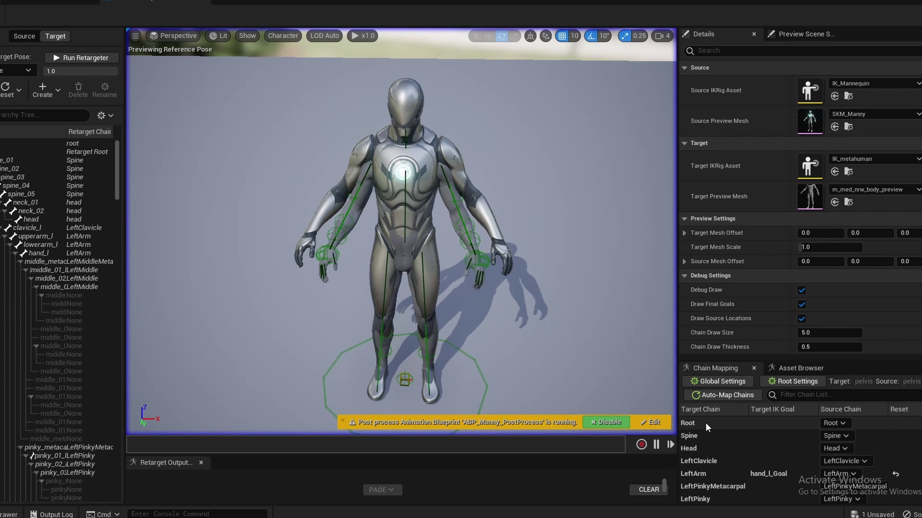
- Set the FK translation mode of the Root chain to Globally Scaled
left_click(739, 420)
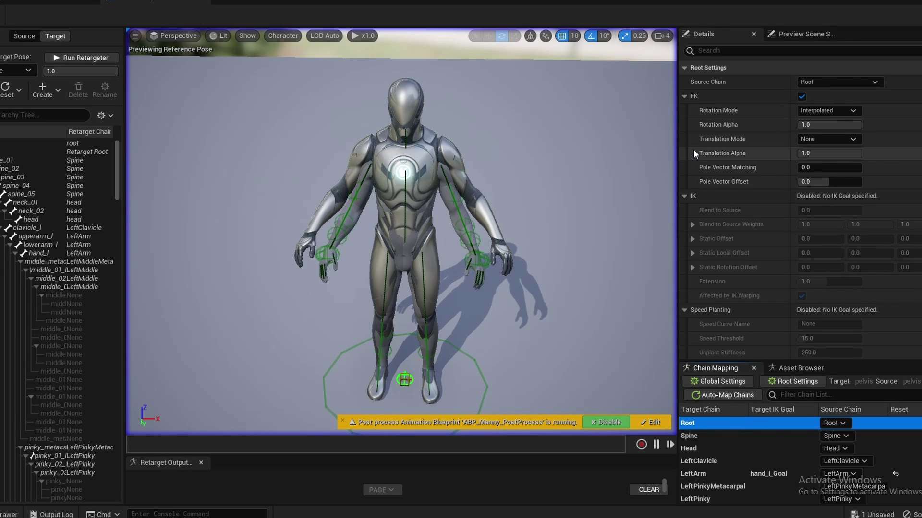
left_click(826, 141)
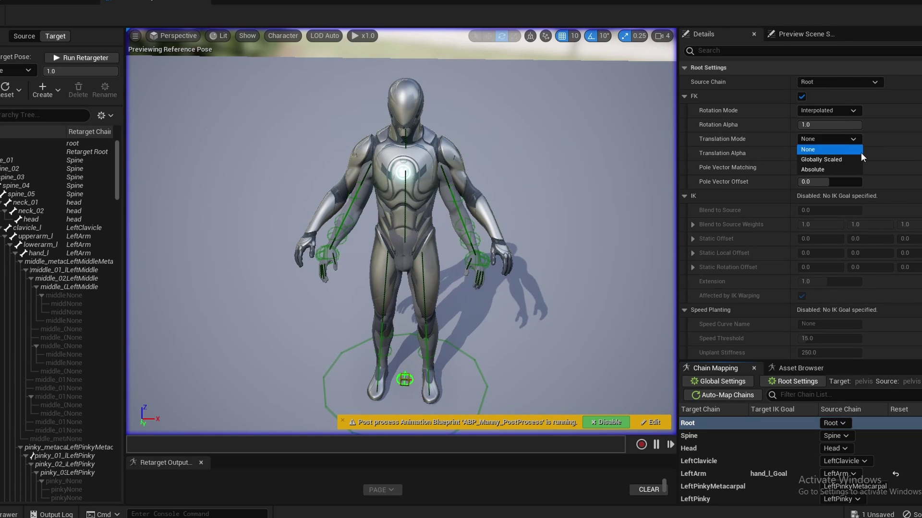
left_click(834, 160)
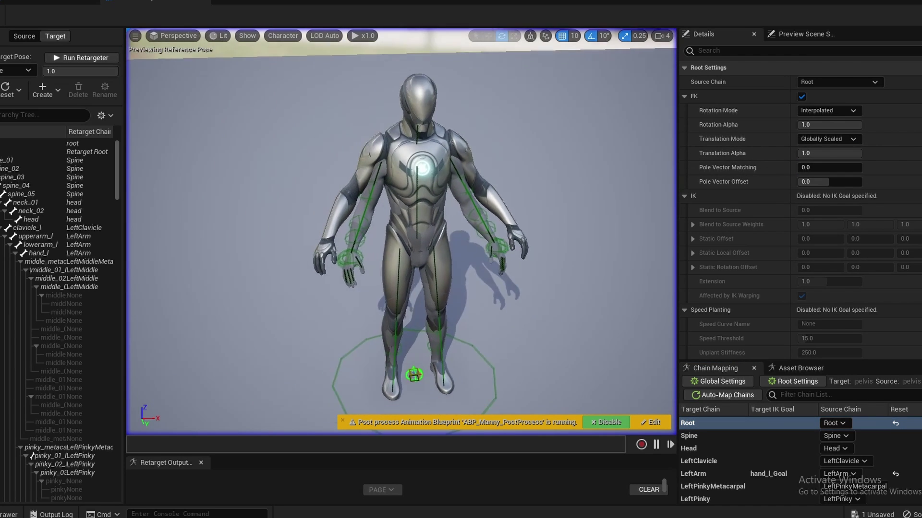
- Compare the arms and feet of both meshes and enter edit mode for the target's Default Pose
scroll(413, 223, "up", 5)
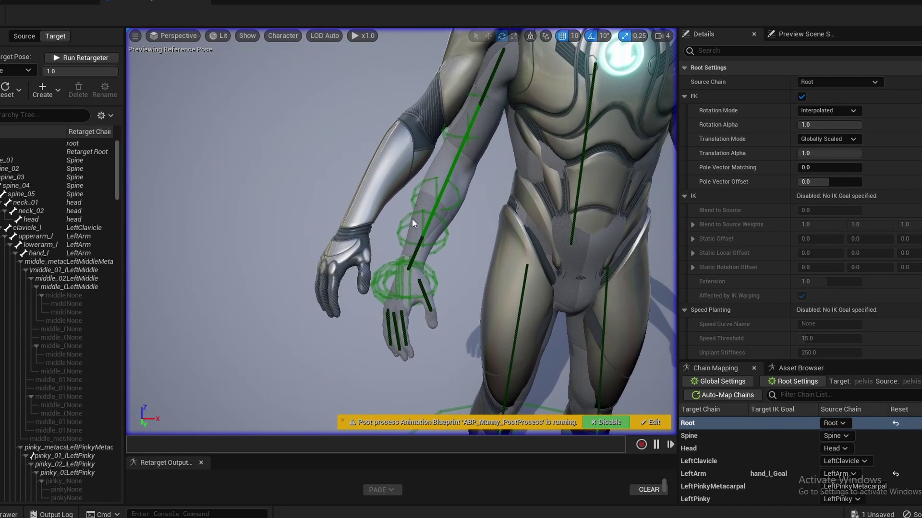
right_click_drag(452, 222, 343, 251)
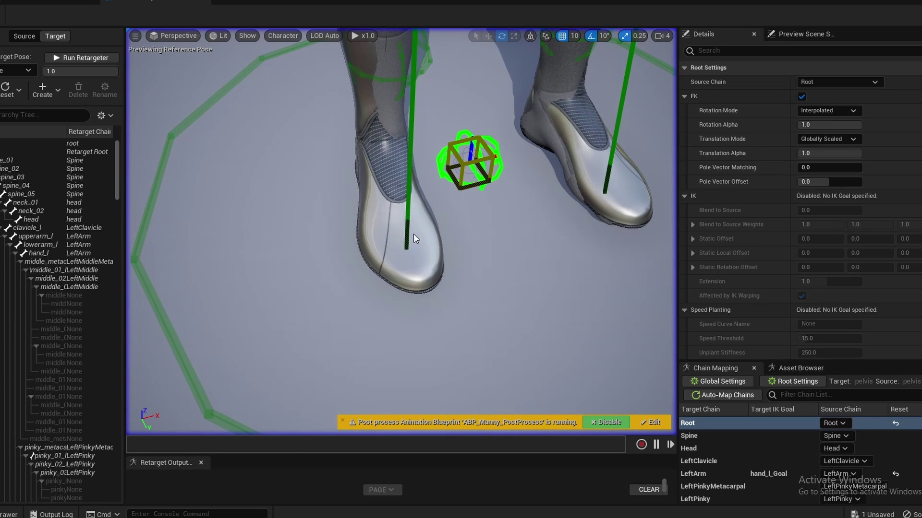
right_click_drag(562, 202, 521, 241)
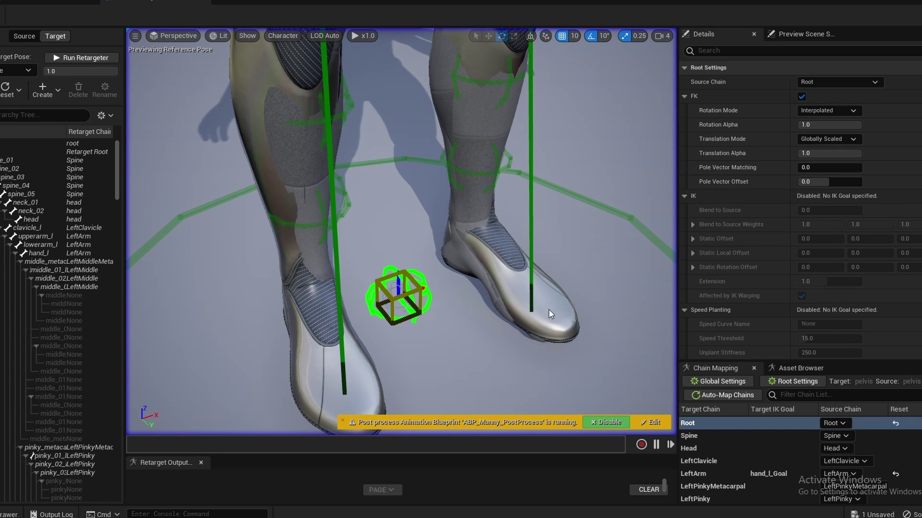
mouse_move(501, 296)
right_mouse_down()
mouse_move(468, 297)
mouse_move(473, 283)
mouse_move(451, 216)
mouse_move(483, 219)
mouse_move(454, 240)
mouse_move(484, 300)
right_mouse_up()
right_click_drag(429, 282, 384, 298)
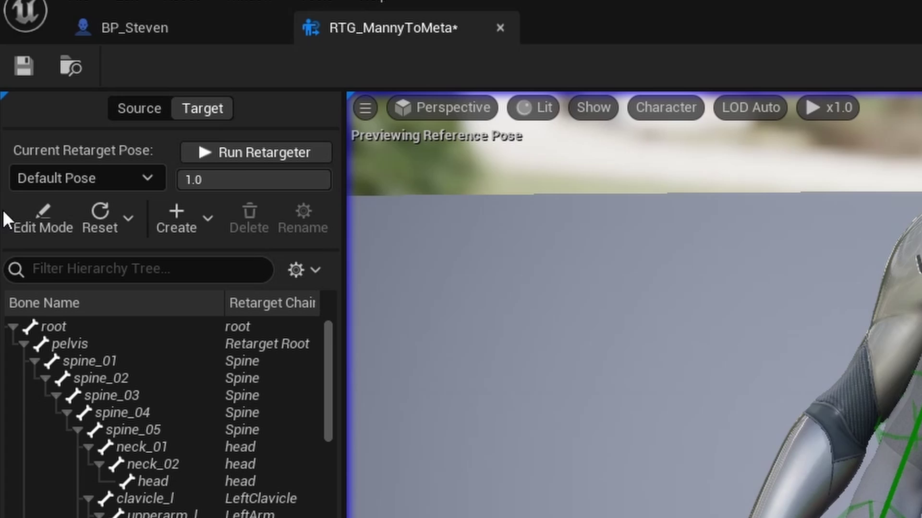
left_click(52, 225)
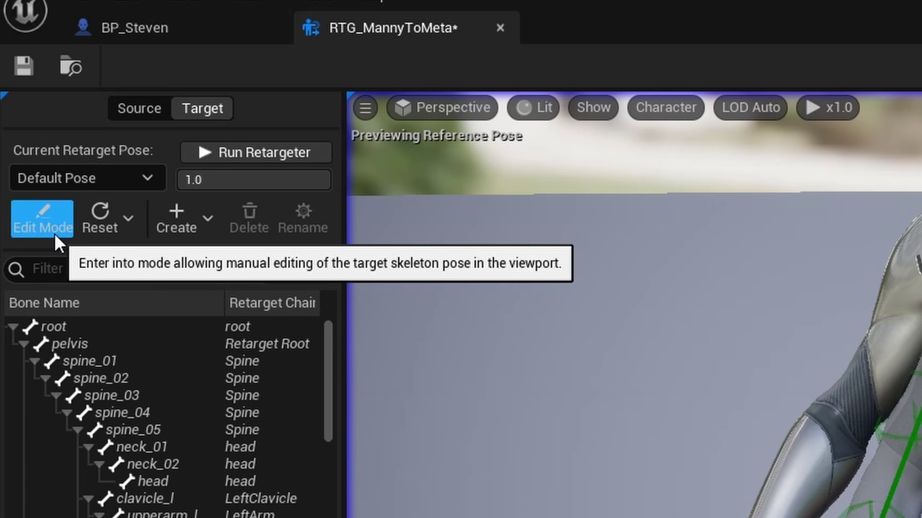
left_click(47, 223)
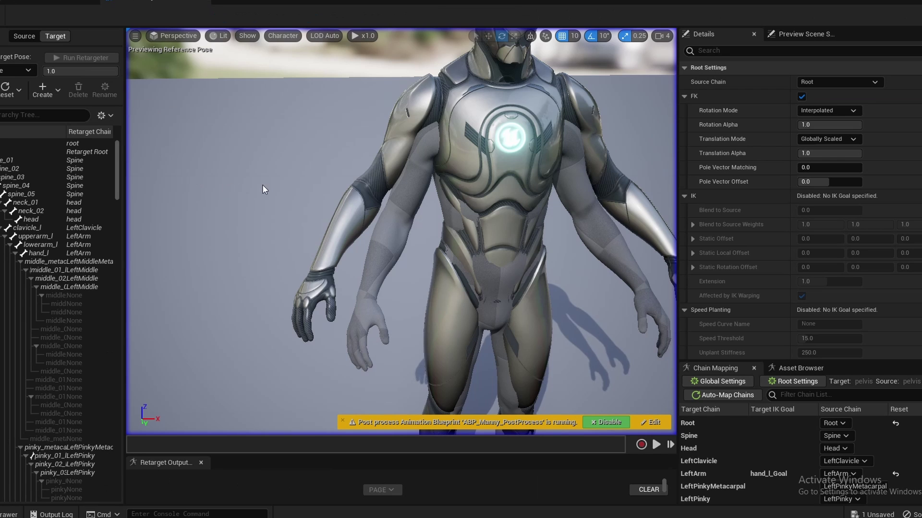
- Display the bones of the whole skeleton hierarchy on the preview characters
right_click_drag(627, 420, 627, 336)
scroll(455, 254, "up", 3)
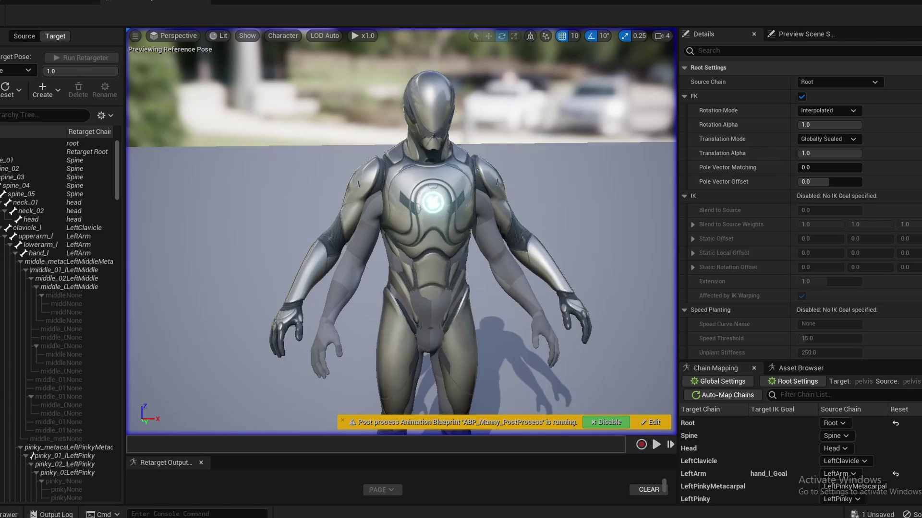
left_click(271, 36)
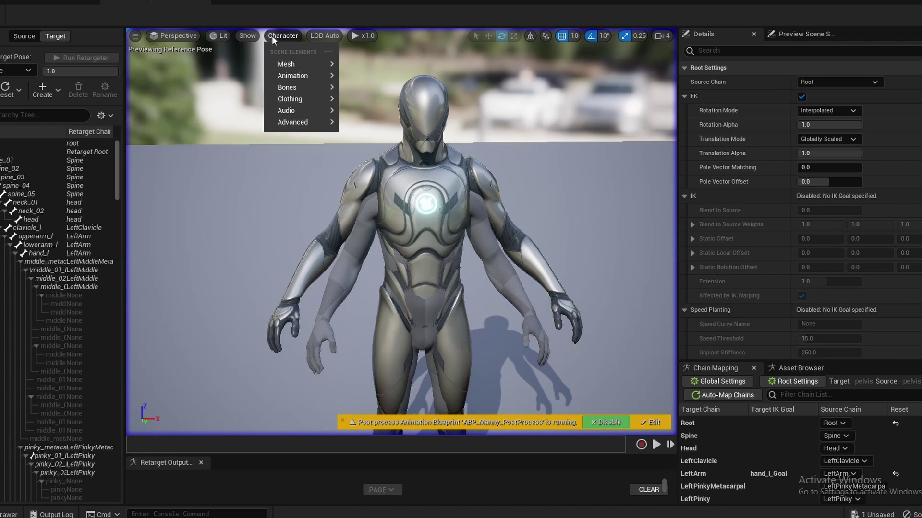
mouse_move(287, 87)
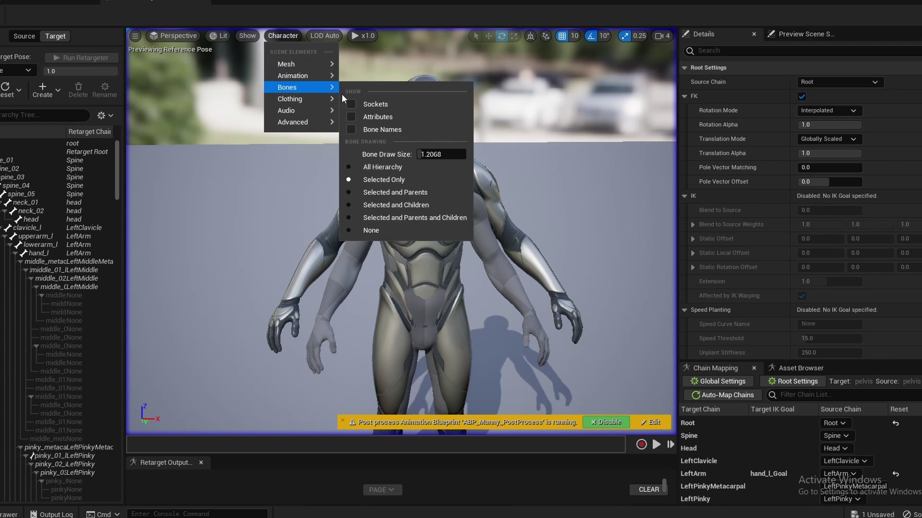
left_click(376, 169)
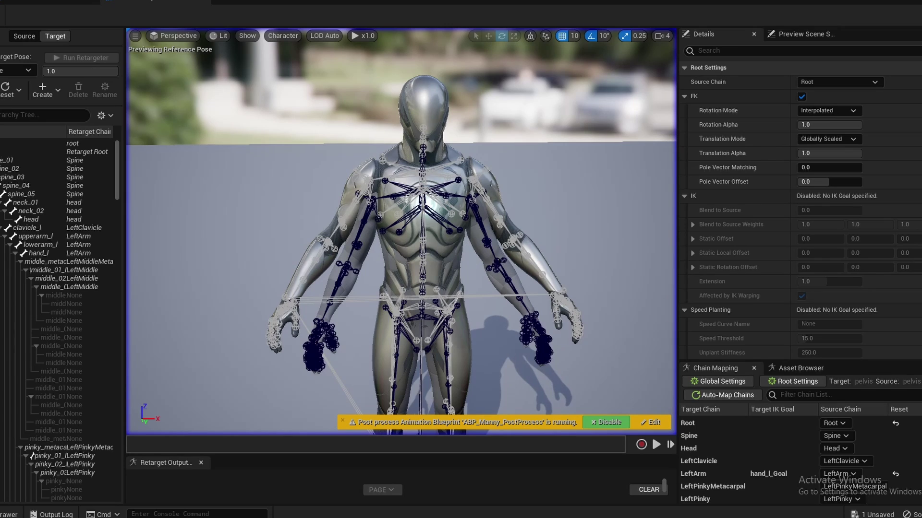
- Select the target's upperarm_r bone and rotate it outward by about 10° toward Manny's arm
scroll(499, 255, "up", 3)
right_click_drag(499, 255, 456, 268)
right_click_drag(459, 191, 477, 194)
scroll(460, 191, "up", 3)
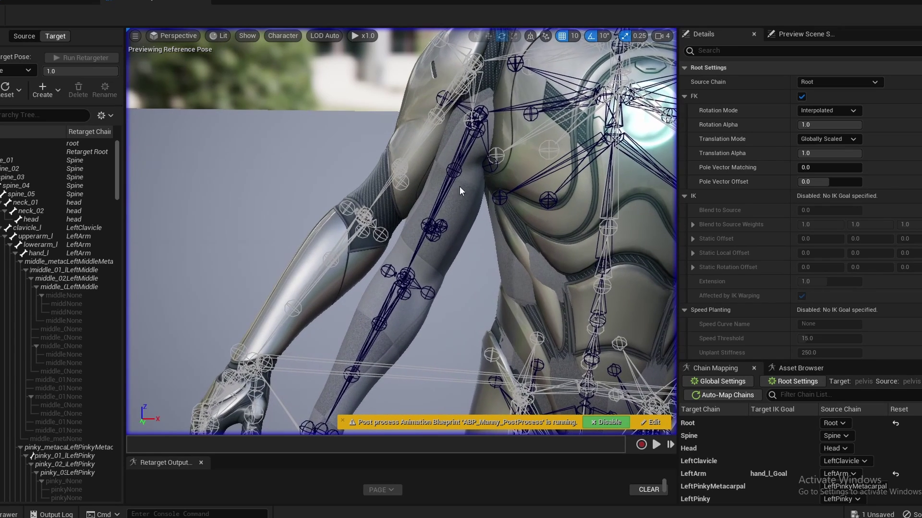
left_click(460, 149)
scroll(460, 149, "down", 10)
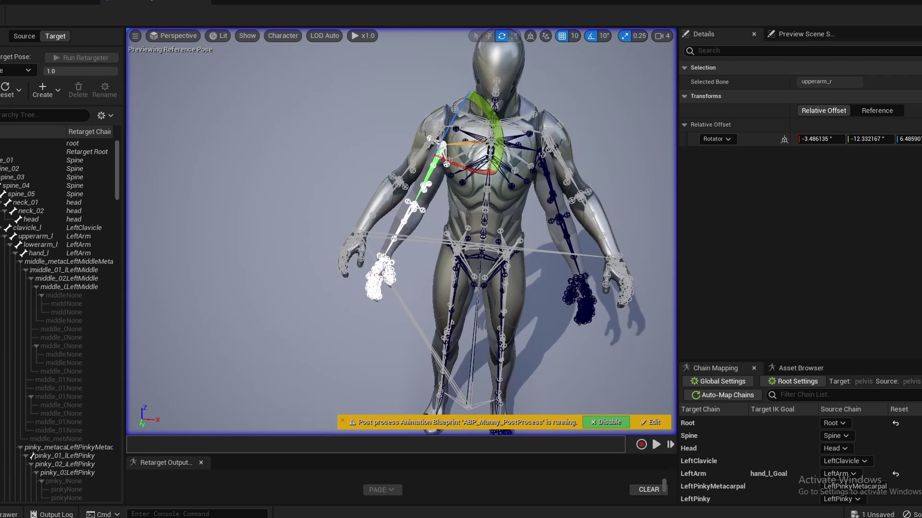
scroll(460, 149, "up", 5)
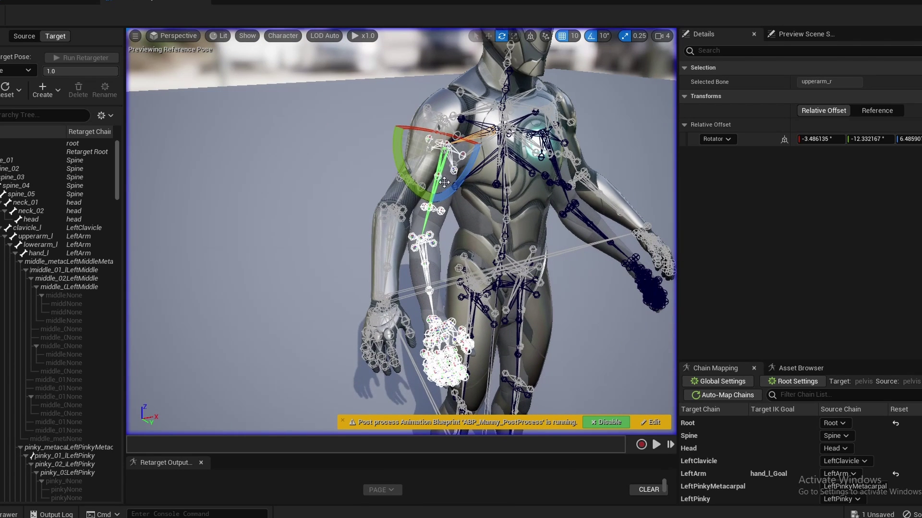
left_click_drag(403, 162, 399, 174)
- Rotate the upperarm_r bone backward by about 10° so the forearm and hand line up with Manny's from the side
right_click_drag(399, 173, 451, 175)
key("w")
key("s")
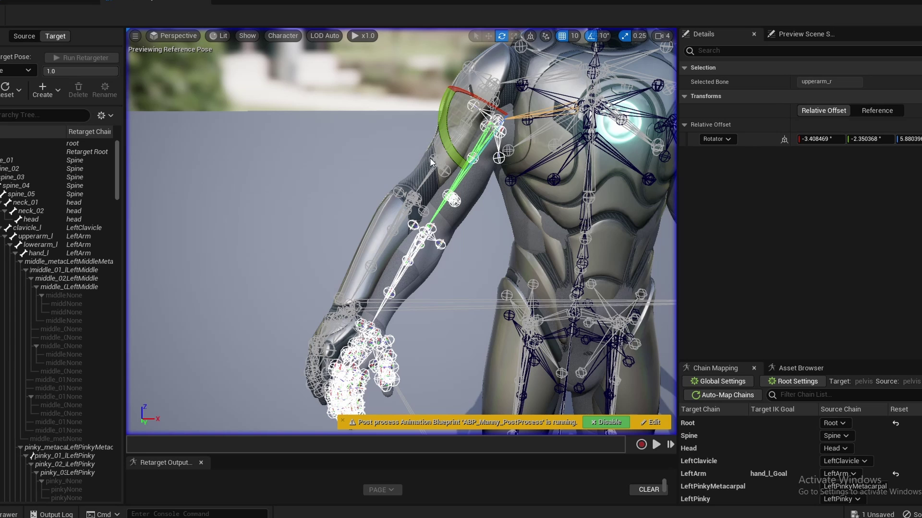
mouse_move(437, 158)
left_mouse_down()
mouse_move(423, 178)
mouse_move(438, 158)
left_mouse_up()
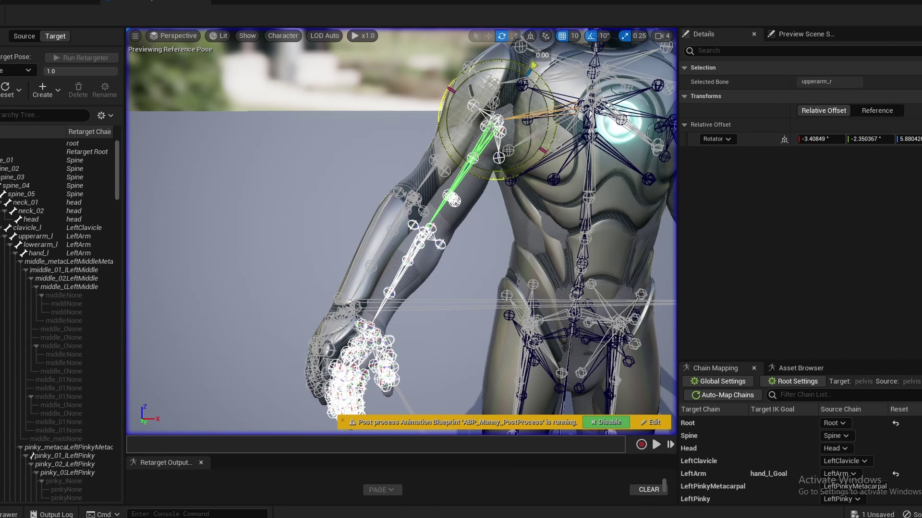
left_click(604, 36)
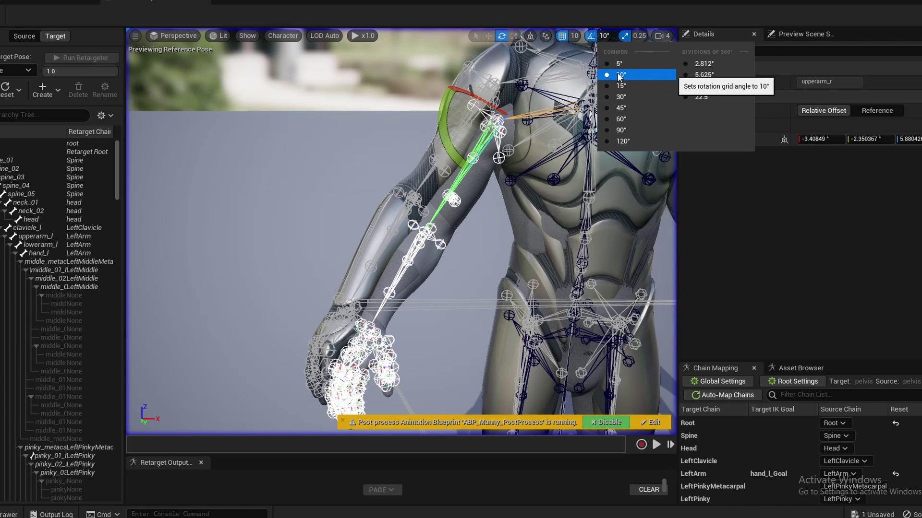
right_click_drag(618, 252, 644, 293)
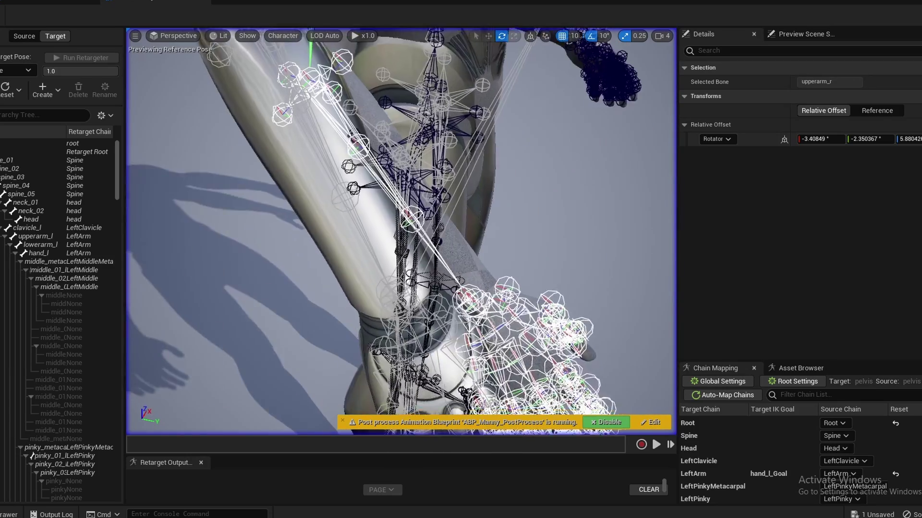
right_click_drag(571, 270, 607, 260)
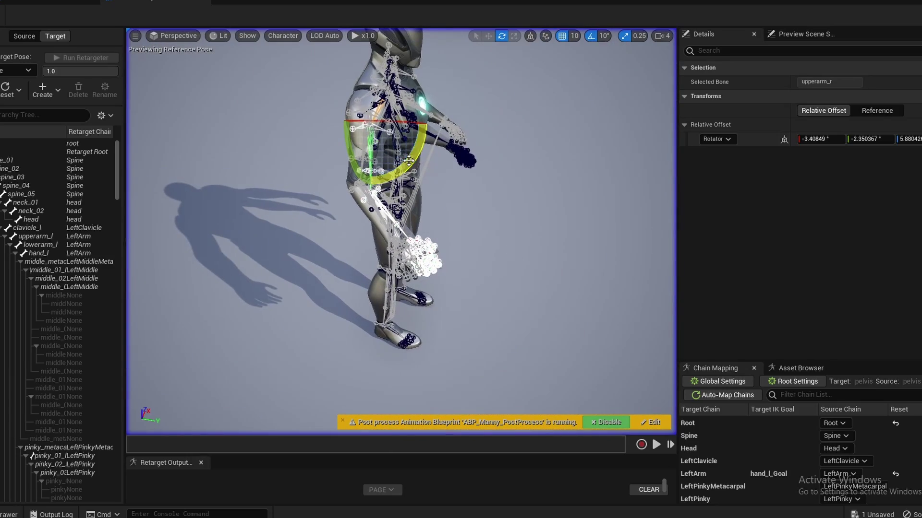
left_click_drag(408, 161, 563, 257)
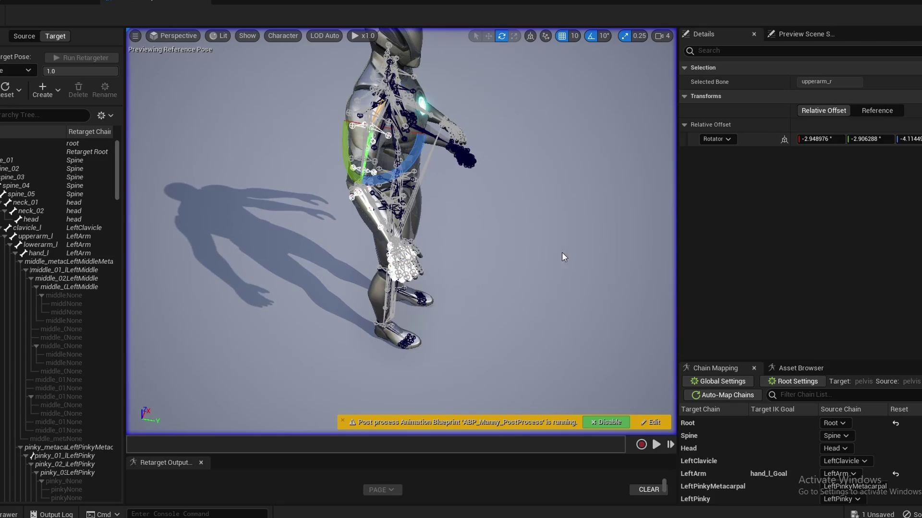
- Select the target's upperarm_l bone and rotate it outward by about 10° toward Manny's arm
right_click_drag(564, 257, 371, 243)
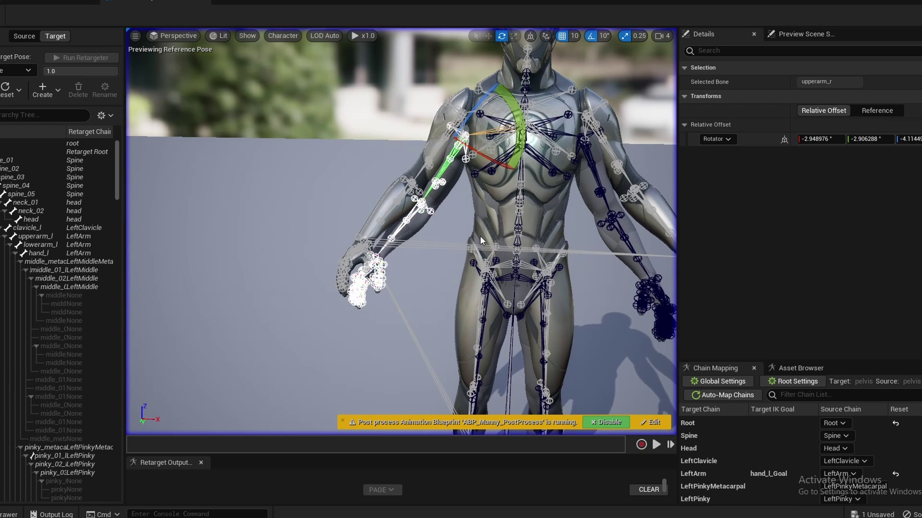
right_click_drag(480, 240, 511, 206)
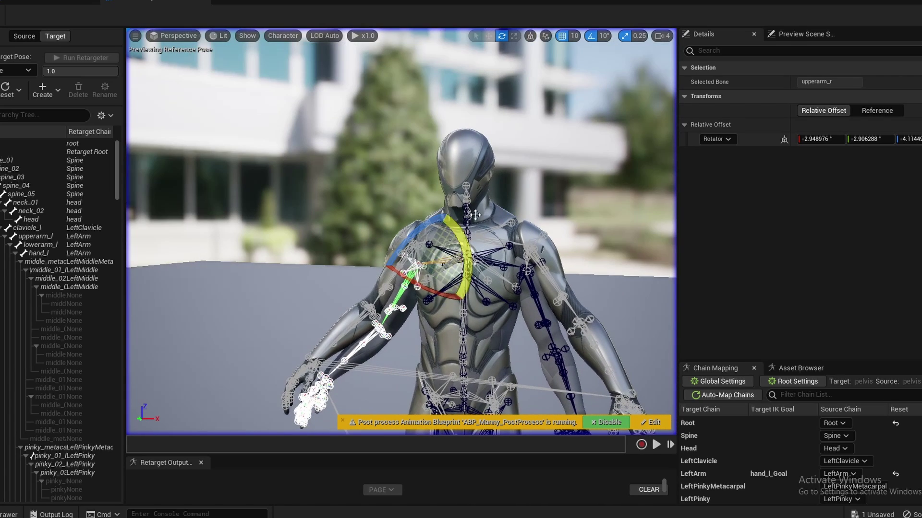
right_click_drag(548, 171, 411, 265)
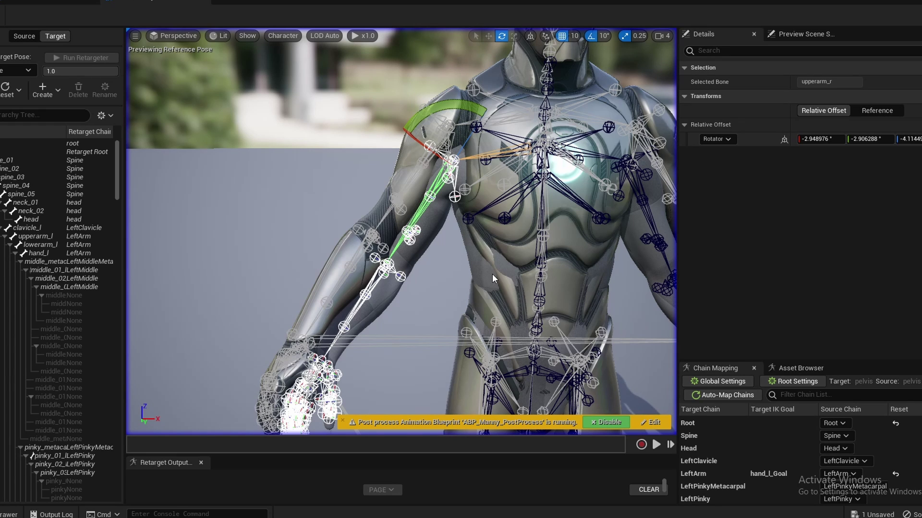
right_click_drag(509, 267, 576, 269)
scroll(406, 229, "down", 5)
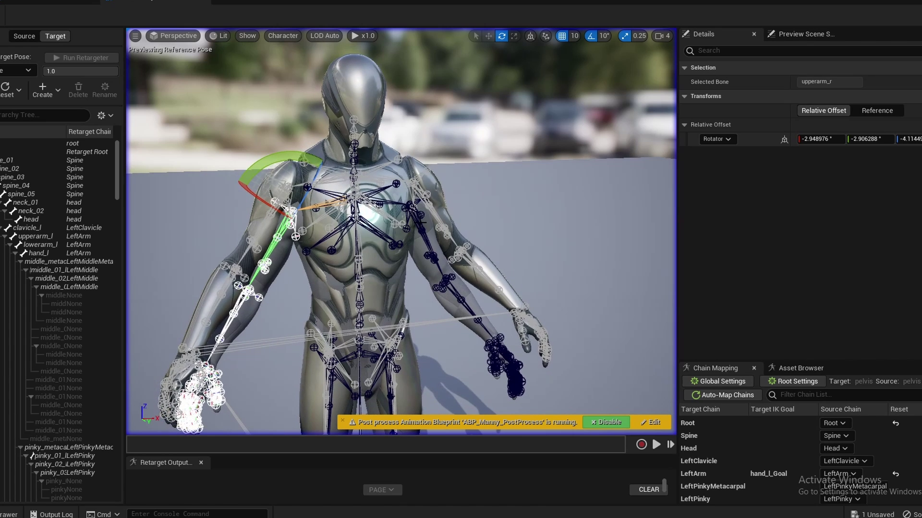
left_click(416, 219)
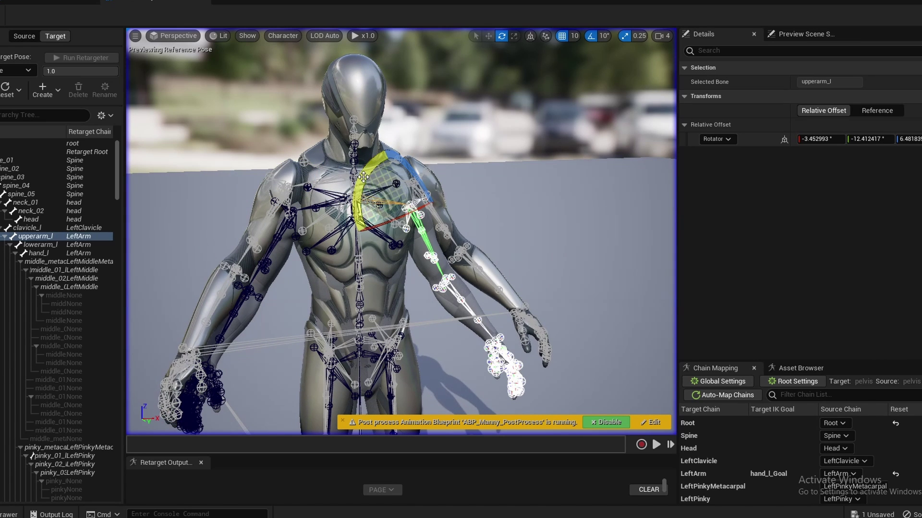
left_click_drag(363, 177, 359, 186)
- Rotate the upperarm_l bone backward by about 10° to line up with Manny's arm from the side, and save the retargeter
left_click_drag(544, 205, 657, 208, "alt")
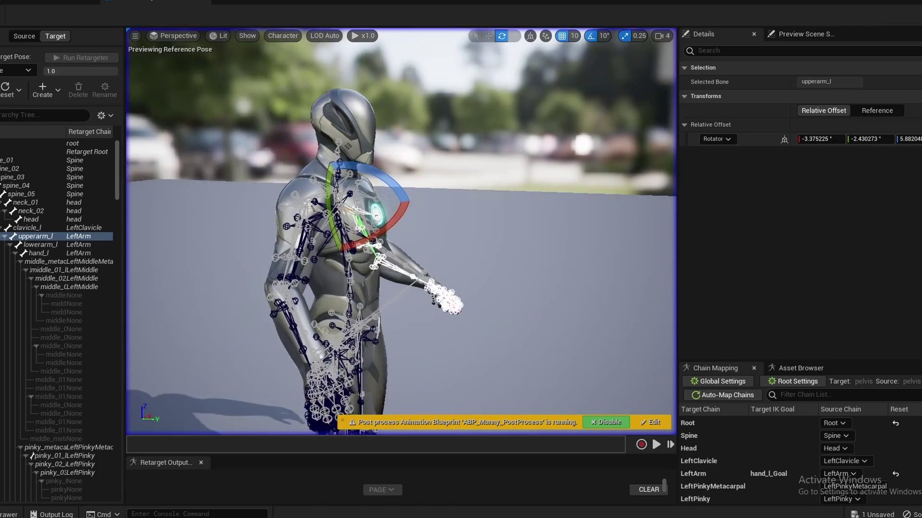
scroll(324, 143, "up", 6)
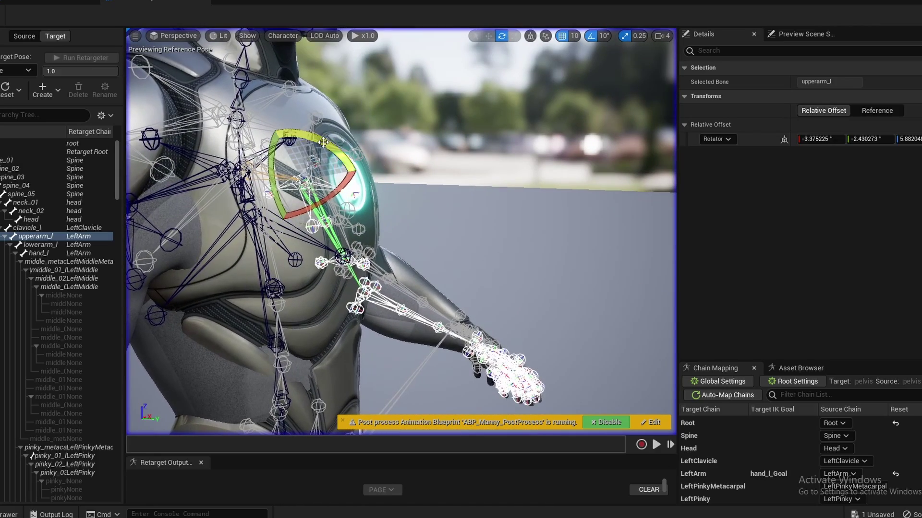
left_click_drag(323, 142, 353, 202)
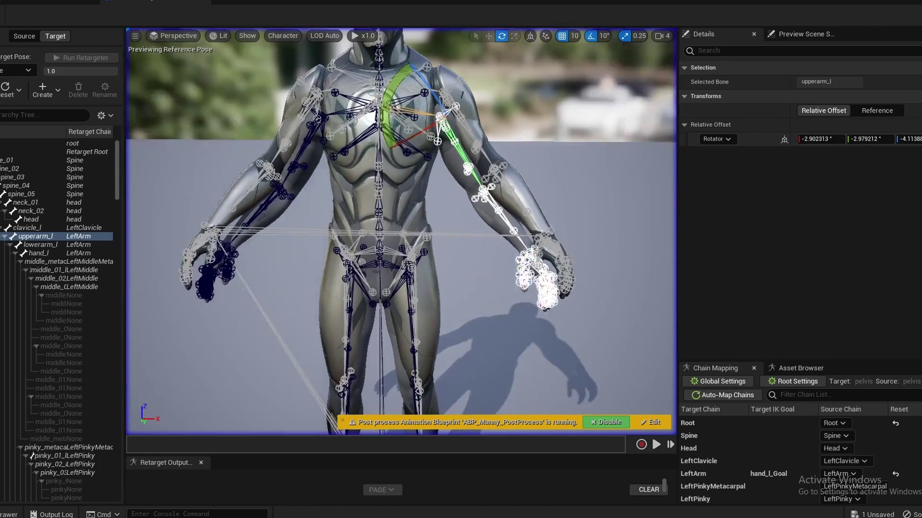
scroll(401, 231, "down", 5)
key("ctrl+s")
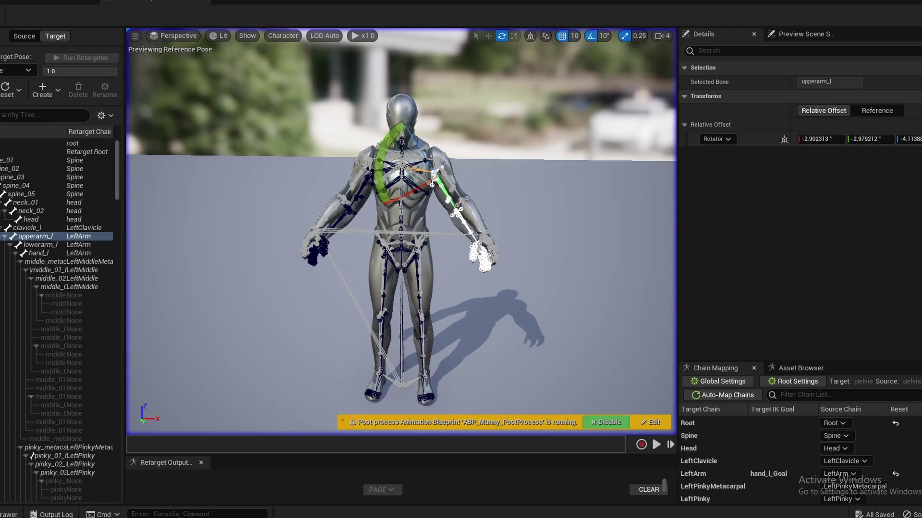
- Open RTG_metahuman_base_skel_AnimBP from the MetaHumans Common folder and display its AnimGraph
left_click(202, 7)
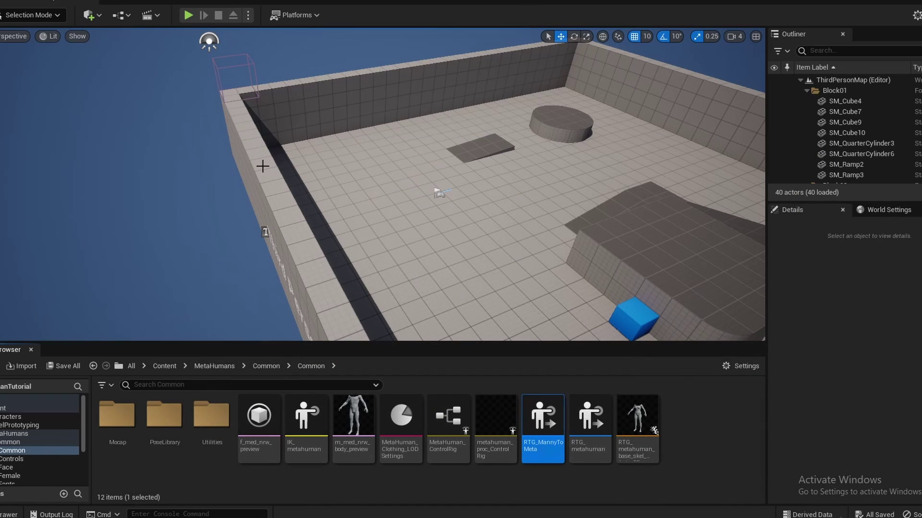
left_click(604, 485)
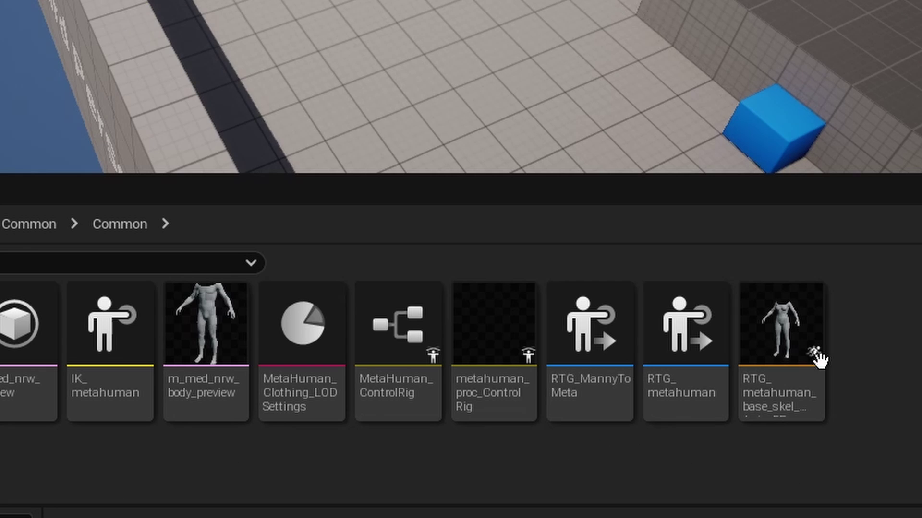
mouse_move(782, 336)
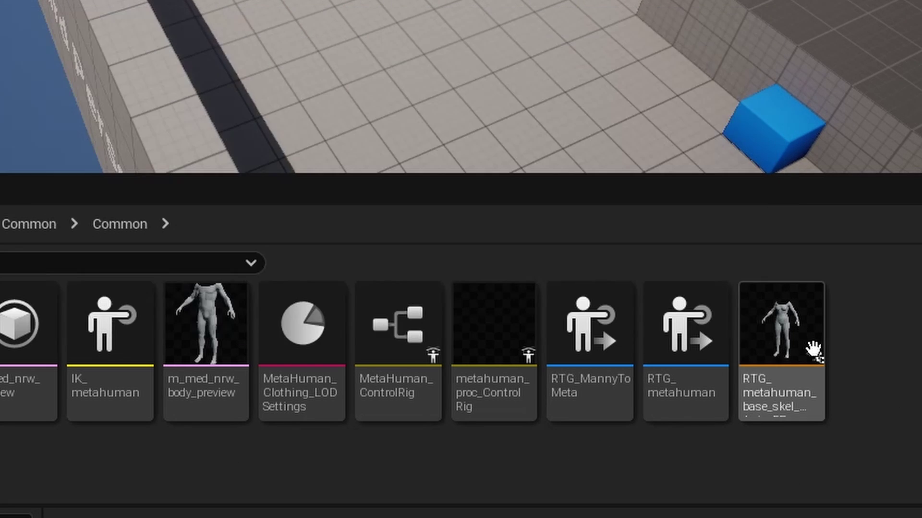
double_click(788, 332)
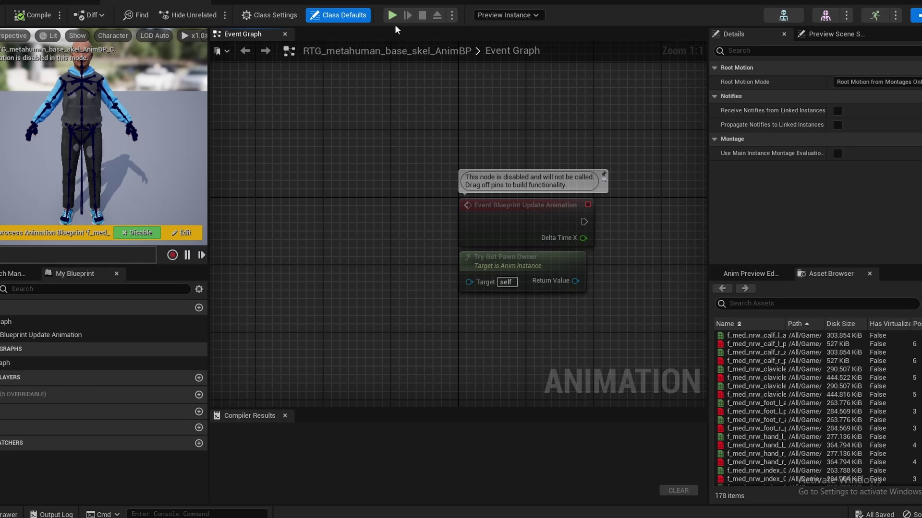
left_click(2, 362)
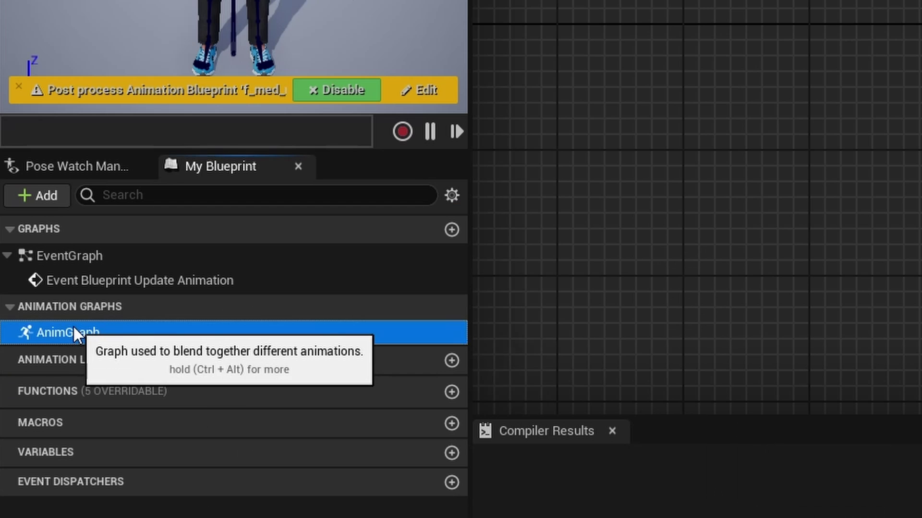
double_click(73, 327)
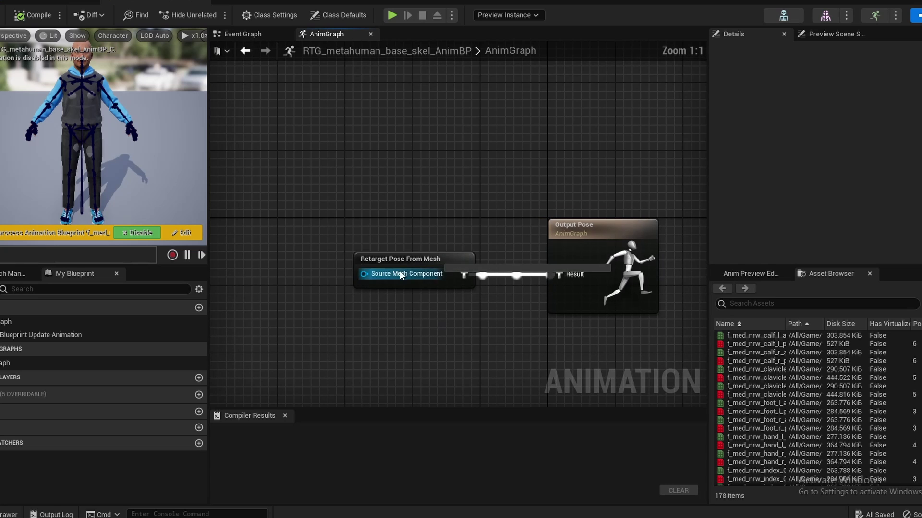
- Set the IKRetargeter Asset of the Retarget Pose From Mesh node to RTG_MannyToMeta and compile the animation blueprint
left_click(422, 261)
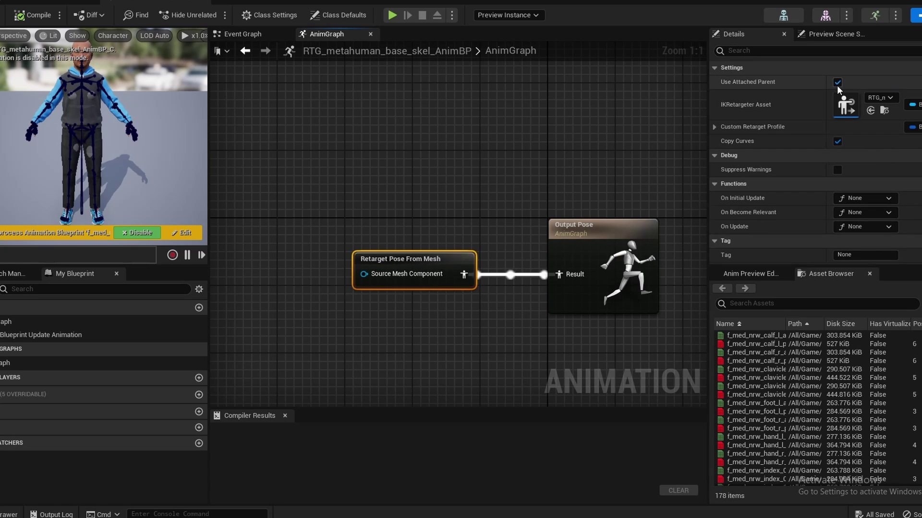
left_click_drag(825, 89, 798, 100)
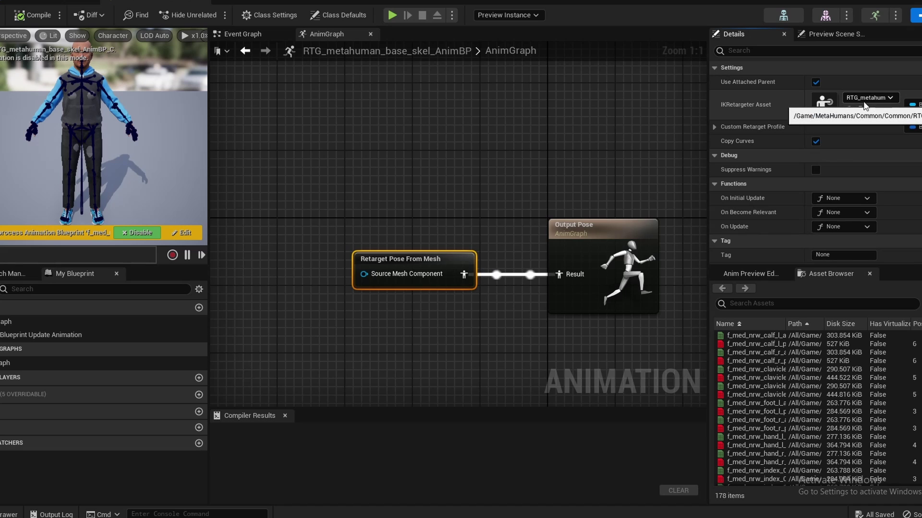
left_click(880, 100)
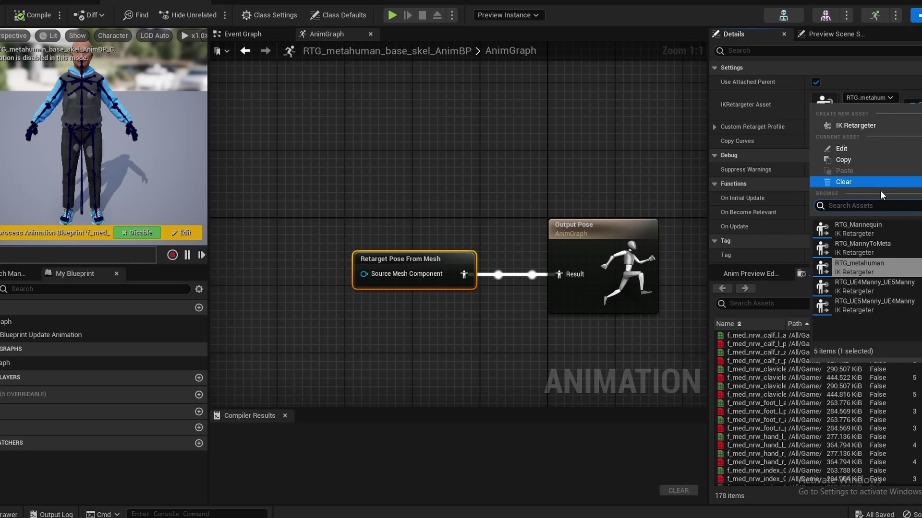
left_click(866, 249)
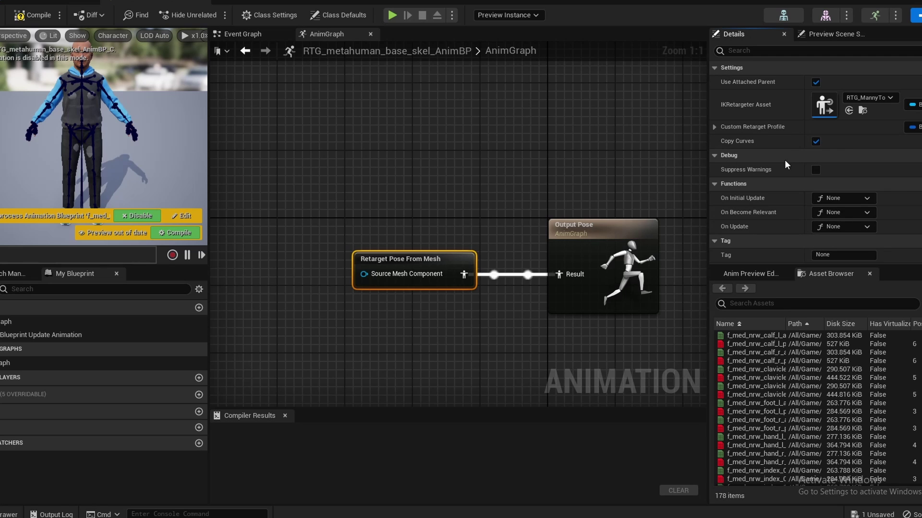
left_click(31, 14)
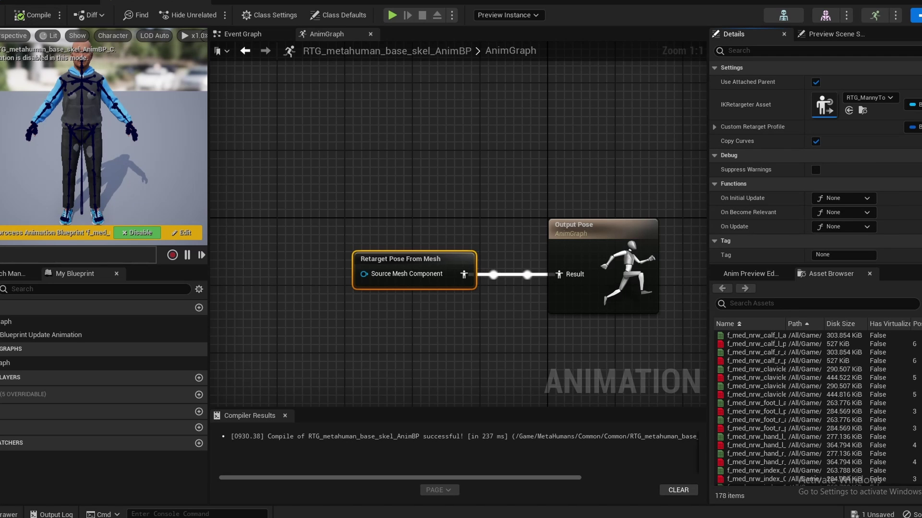
- Examine the MetaHuman's pose from the front in the BP_Steven viewport and save
left_click(36, 5)
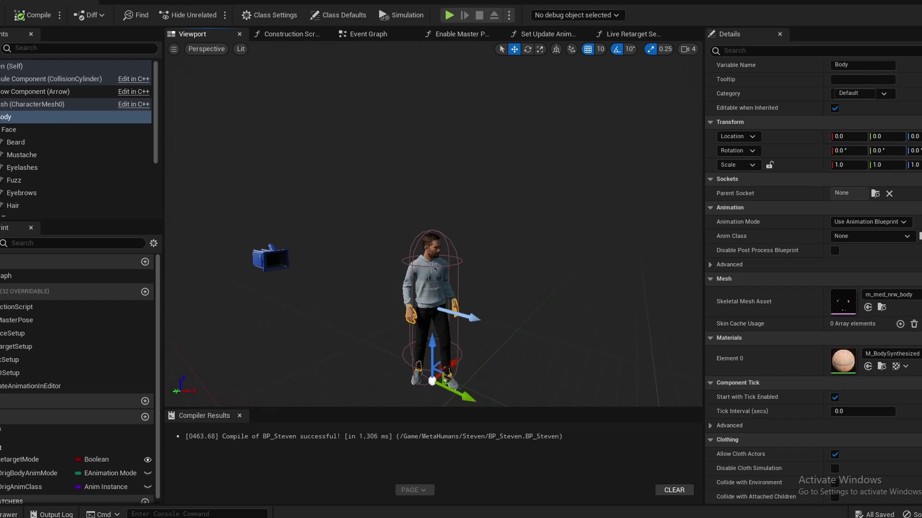
right_click_drag(518, 190, 518, 226)
right_click_drag(519, 189, 398, 216)
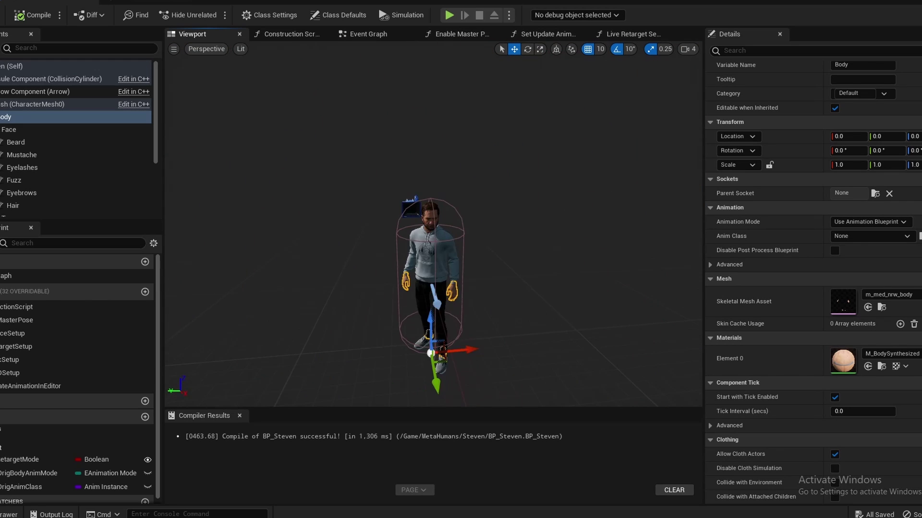
scroll(432, 225, "up", 2)
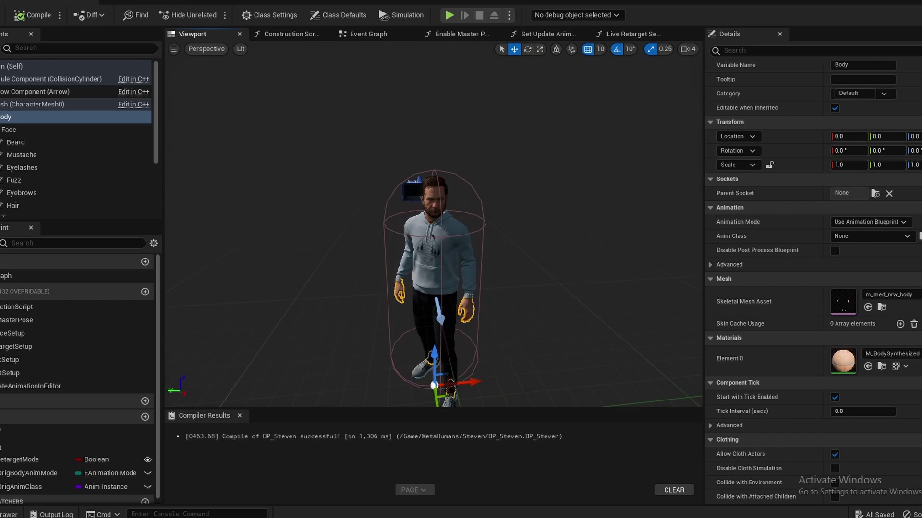
key("ctrl+s")
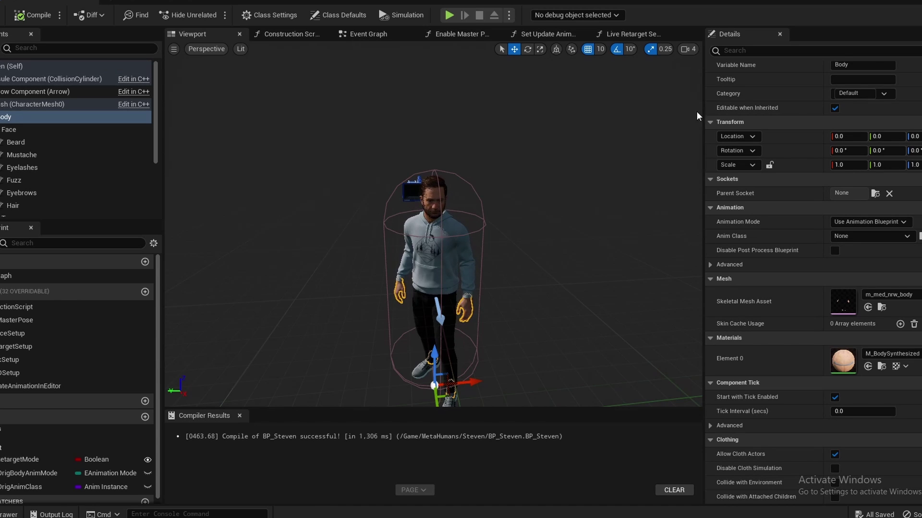
- Go to the ThirdPerson Blueprints folder in the project content and open the third-person game mode blueprint
left_click(864, 2)
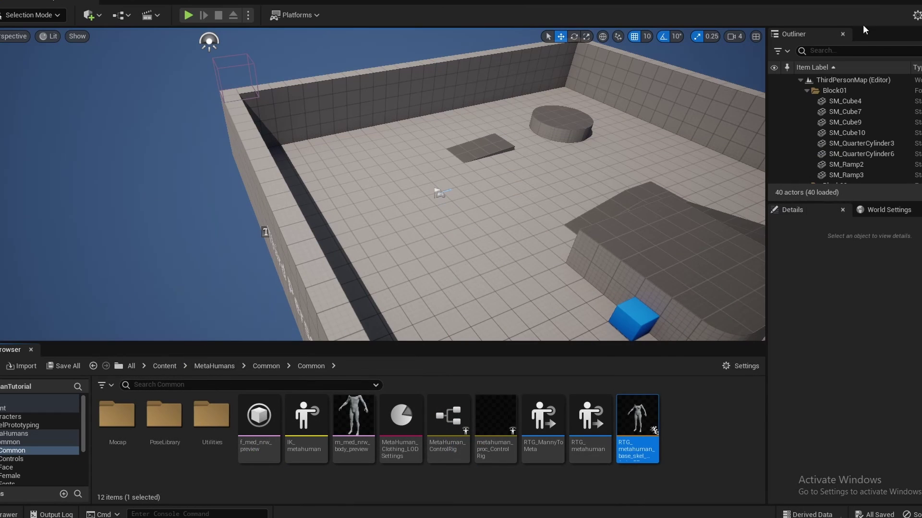
left_click(168, 369)
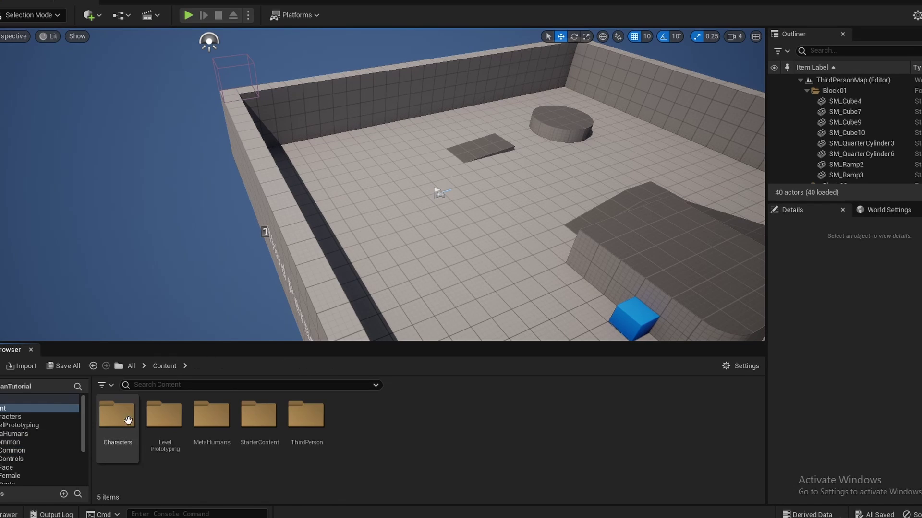
left_click(308, 425)
double_click(309, 426)
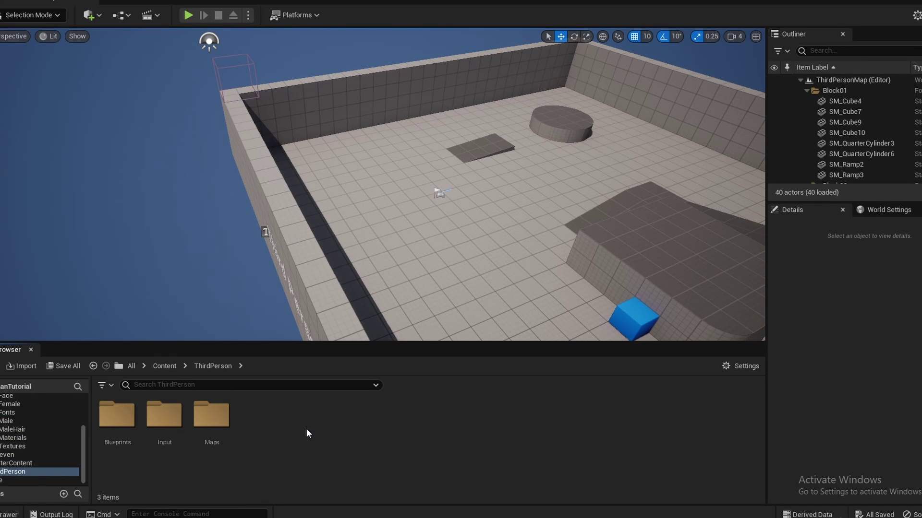
double_click(119, 439)
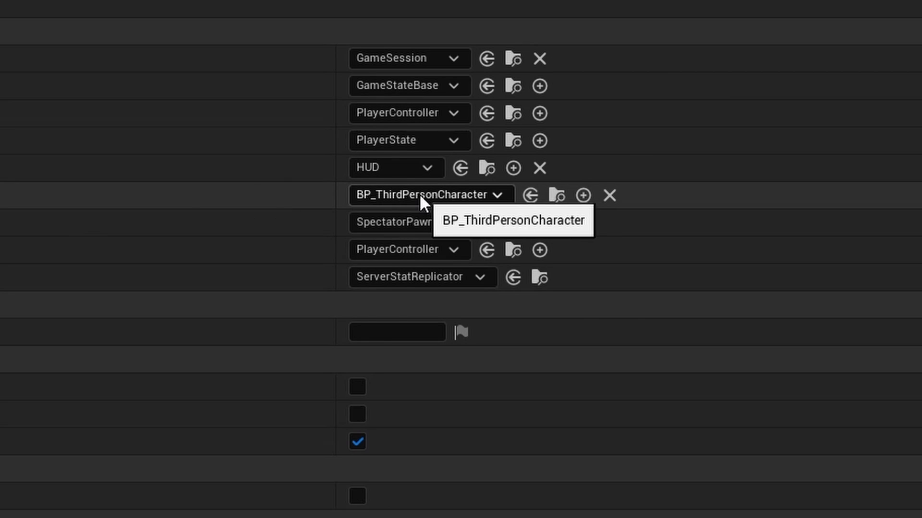
- Set the game mode's Default Pawn Class to BP_Steven, then compile and save the blueprint
left_click(452, 197)
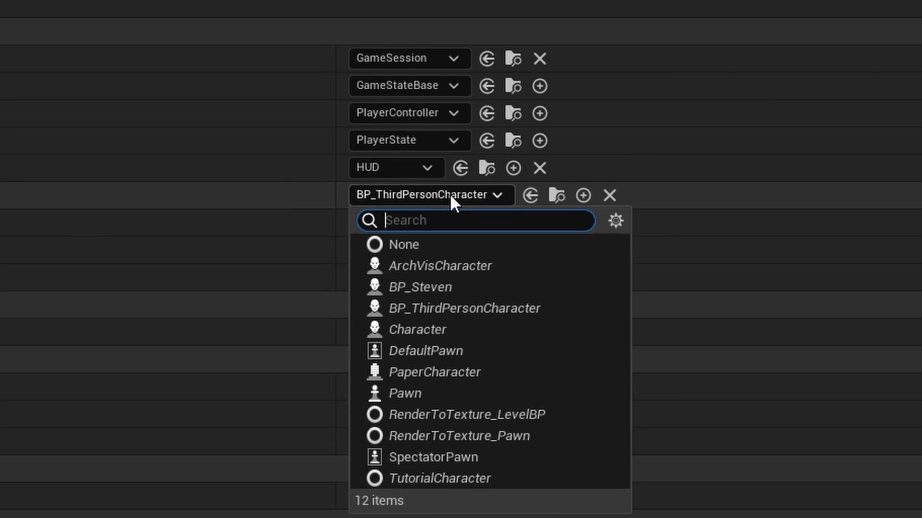
left_click(422, 288)
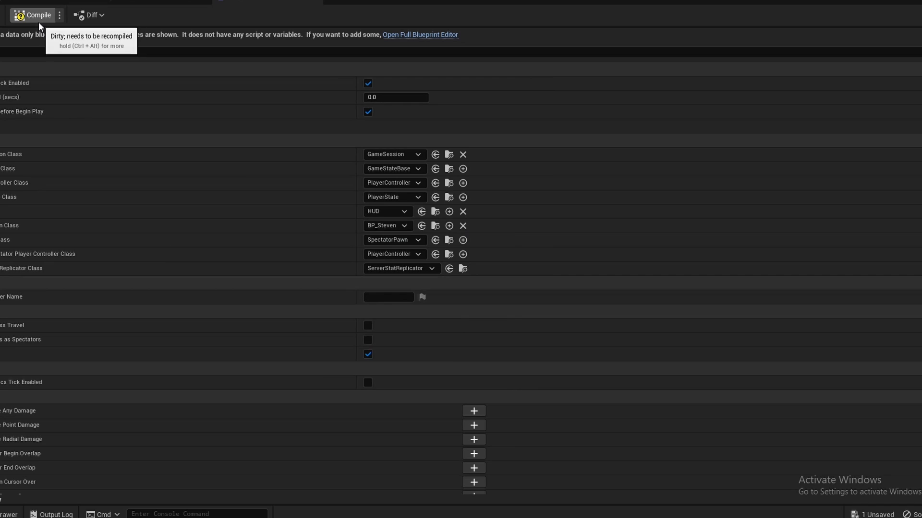
left_click(27, 22)
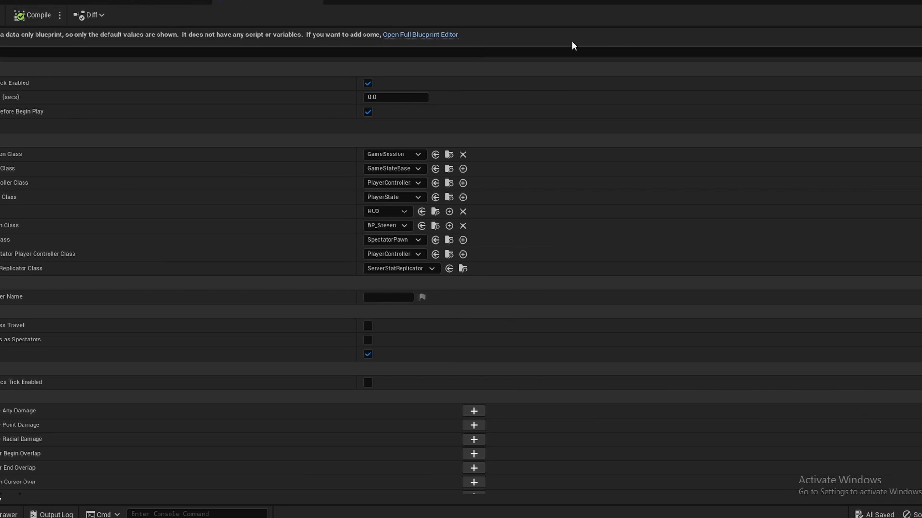